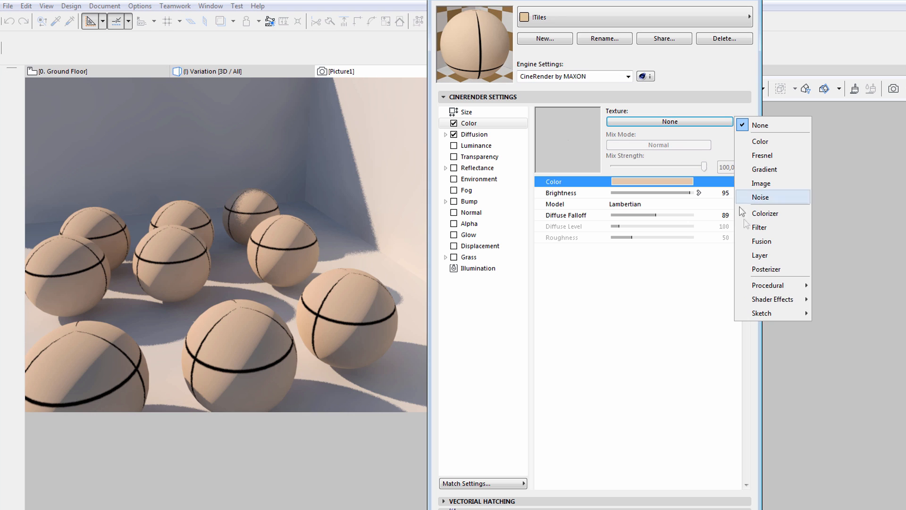
Assign the Variation shader effect as the !Tiles surface's color texture and open the shader's Seed Mode settings
{"action": "mouse_move", "coordinate": [772, 299]}
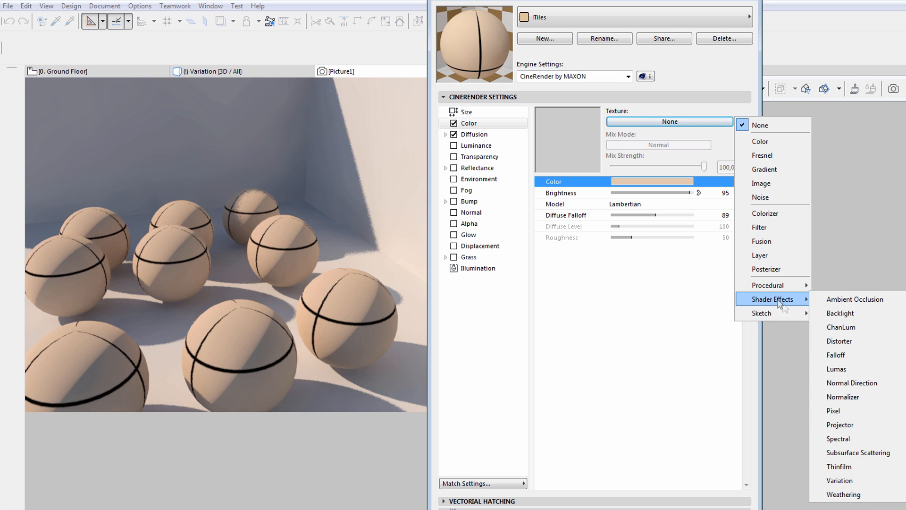
{"action": "left_click", "coordinate": [833, 480]}
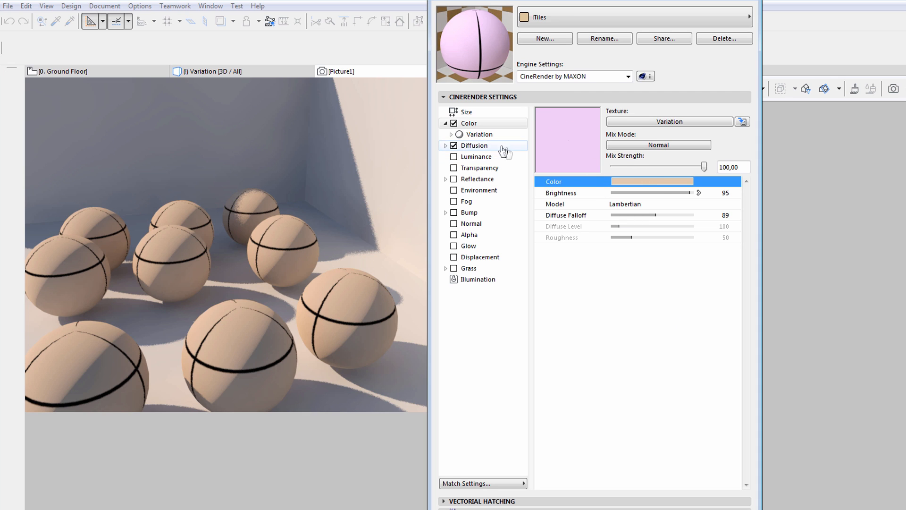
{"action": "left_click", "coordinate": [743, 122]}
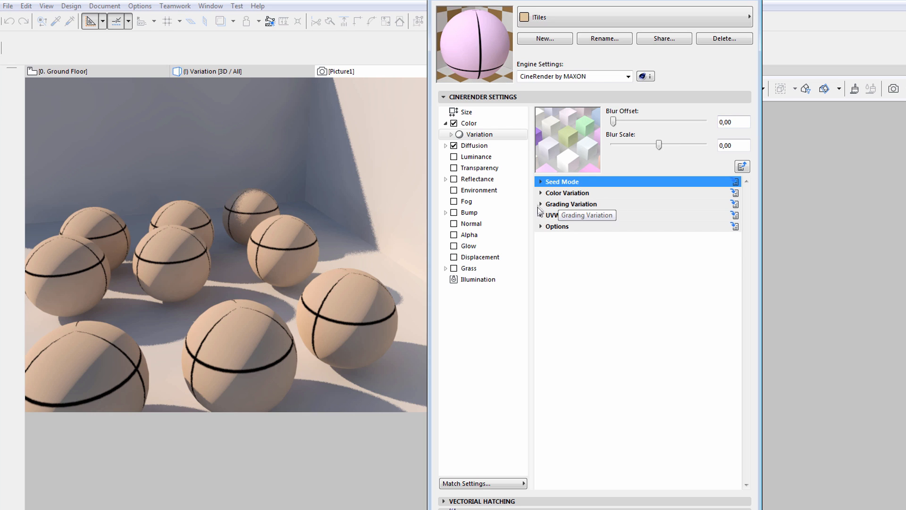
{"action": "left_click", "coordinate": [541, 182]}
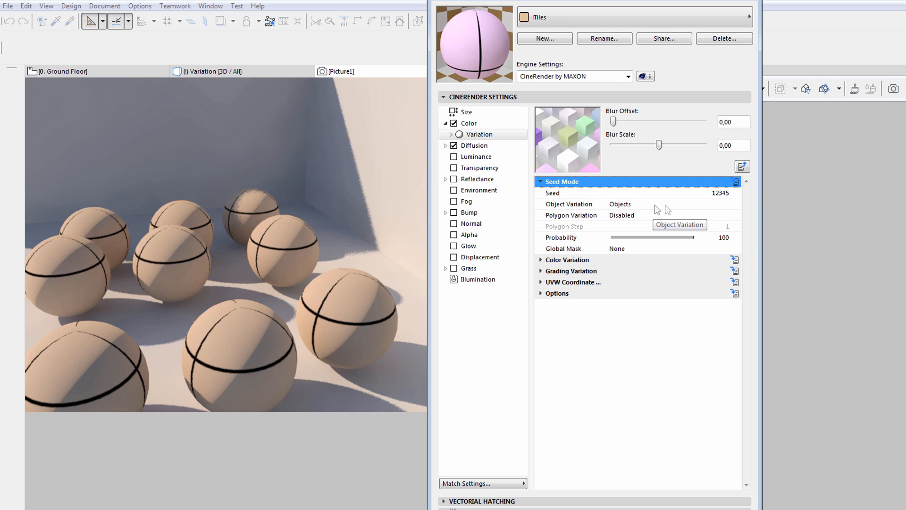
Check the Object Variation options, try Polygons for Polygon Variation, and return it to Disabled
{"action": "left_click", "coordinate": [729, 208]}
{"action": "left_click", "coordinate": [724, 204]}
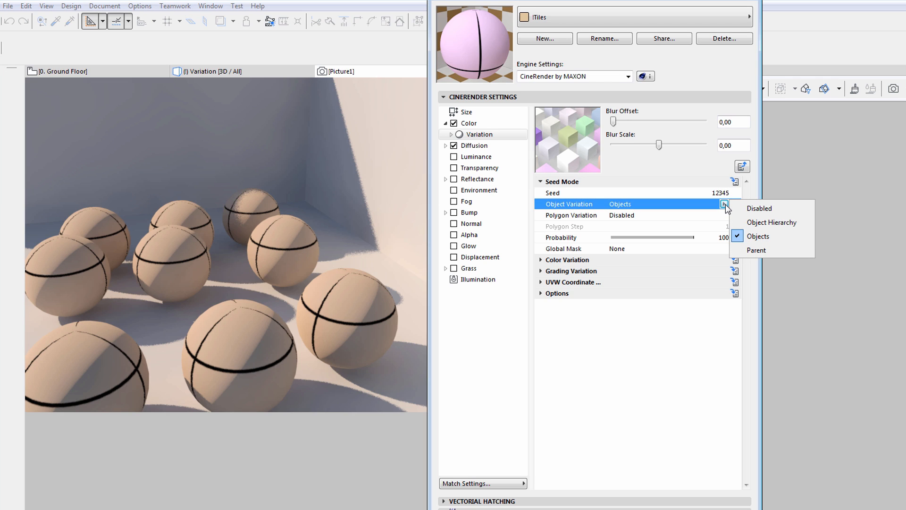
{"action": "left_click", "coordinate": [585, 219]}
{"action": "left_click", "coordinate": [582, 217]}
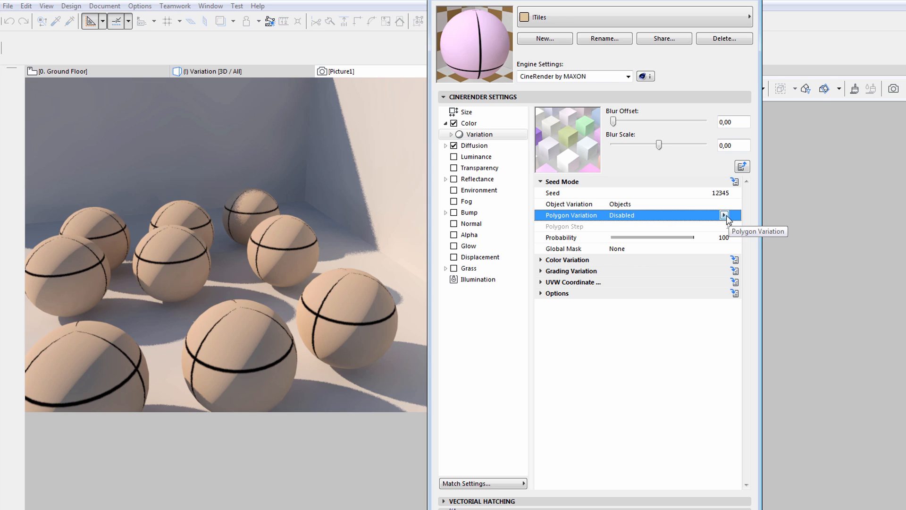
{"action": "left_click", "coordinate": [724, 215]}
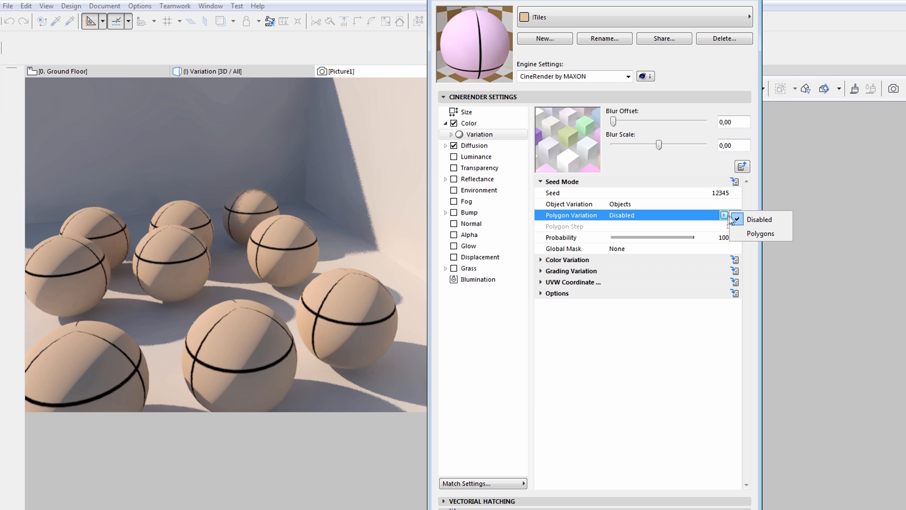
{"action": "left_click", "coordinate": [763, 234]}
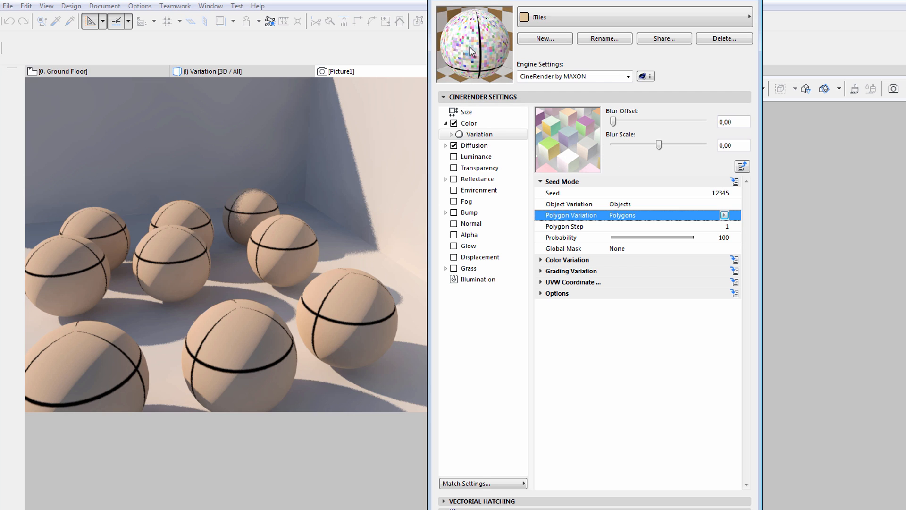
{"action": "left_click", "coordinate": [724, 216]}
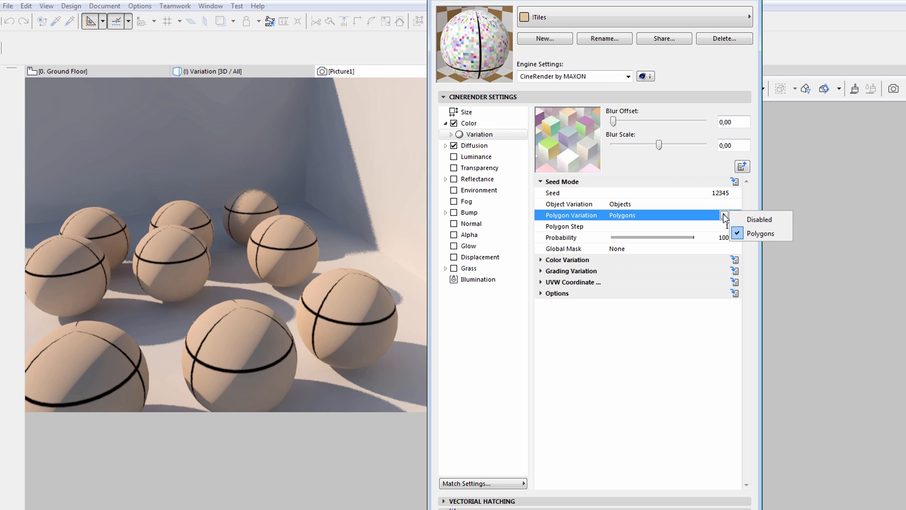
{"action": "left_click", "coordinate": [751, 220]}
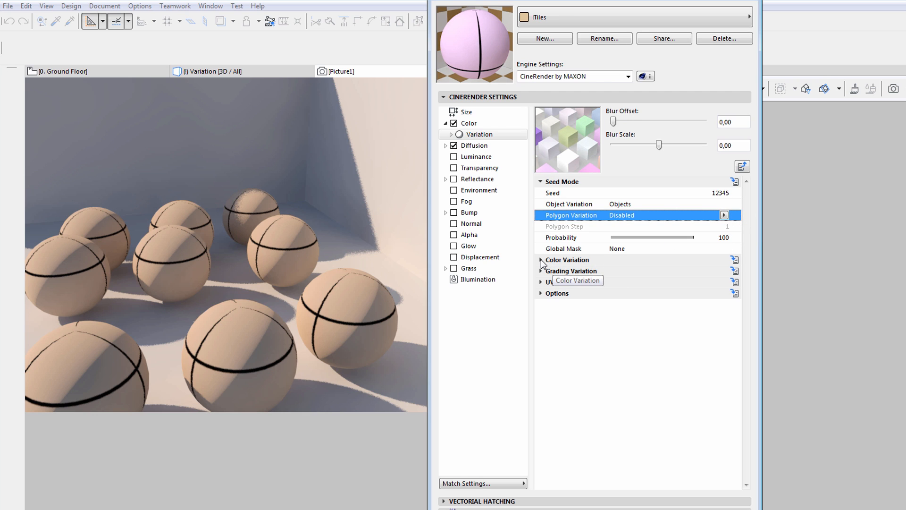
Set the texture of the Color Variation's shader entry to Color
{"action": "left_click", "coordinate": [541, 260]}
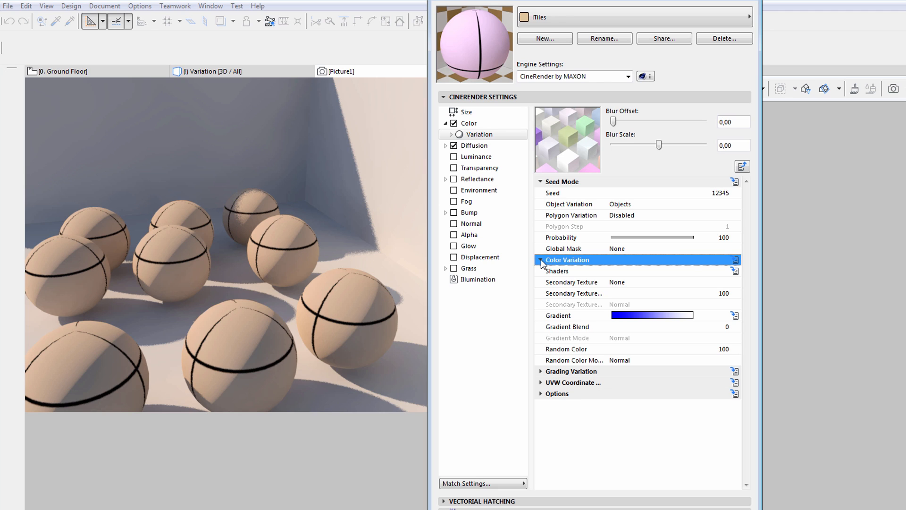
{"action": "left_click", "coordinate": [735, 272]}
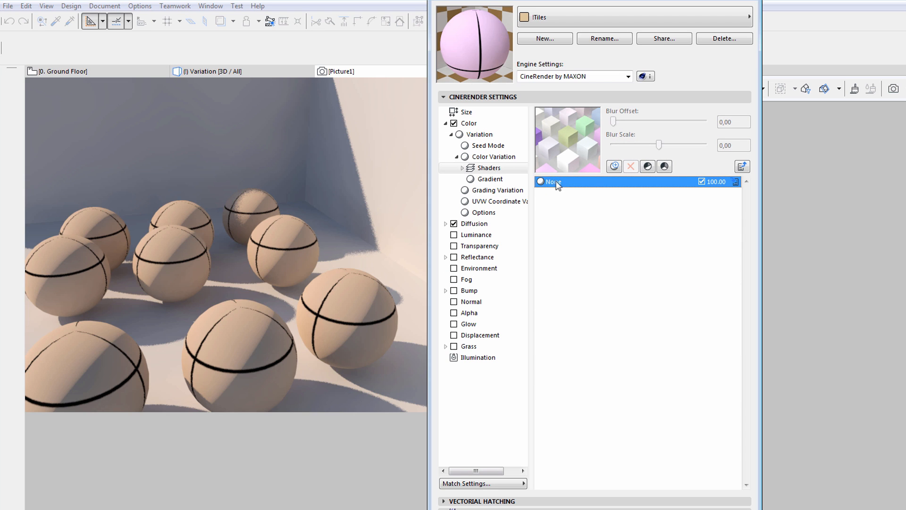
{"action": "left_click", "coordinate": [736, 184]}
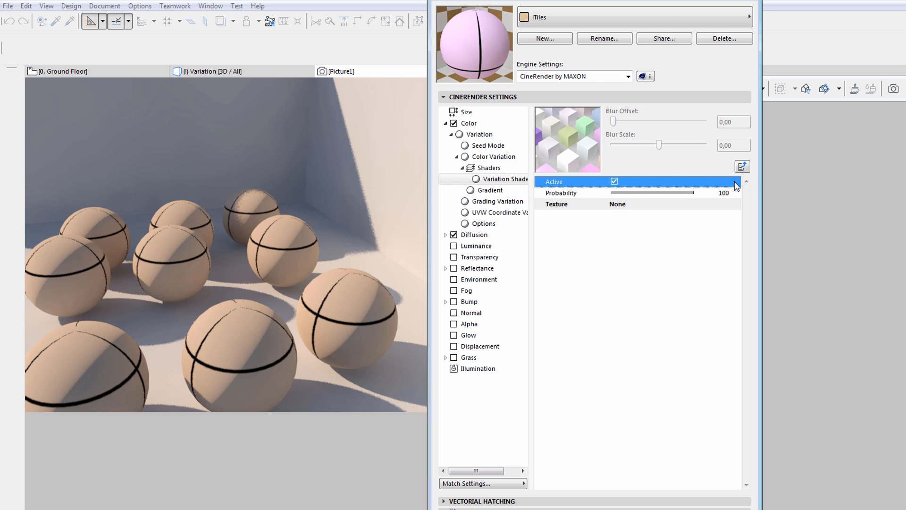
{"action": "left_click", "coordinate": [623, 206]}
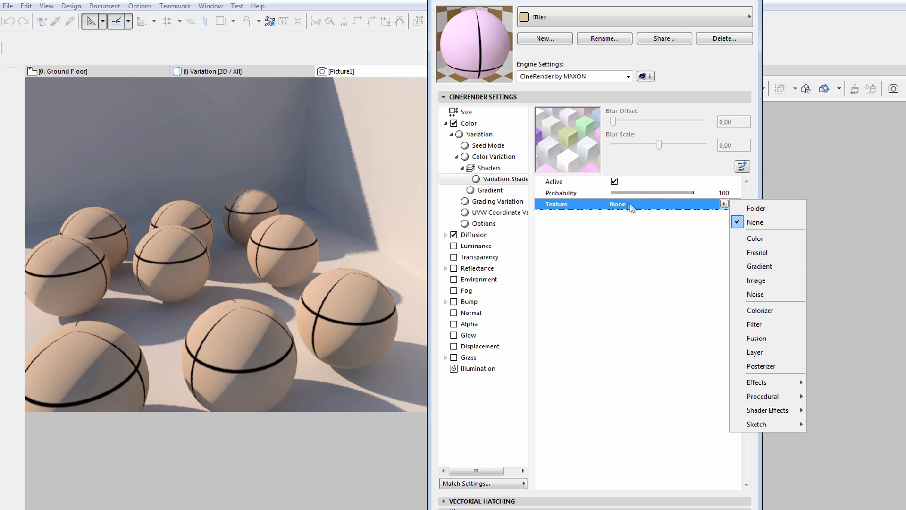
{"action": "left_click", "coordinate": [762, 239]}
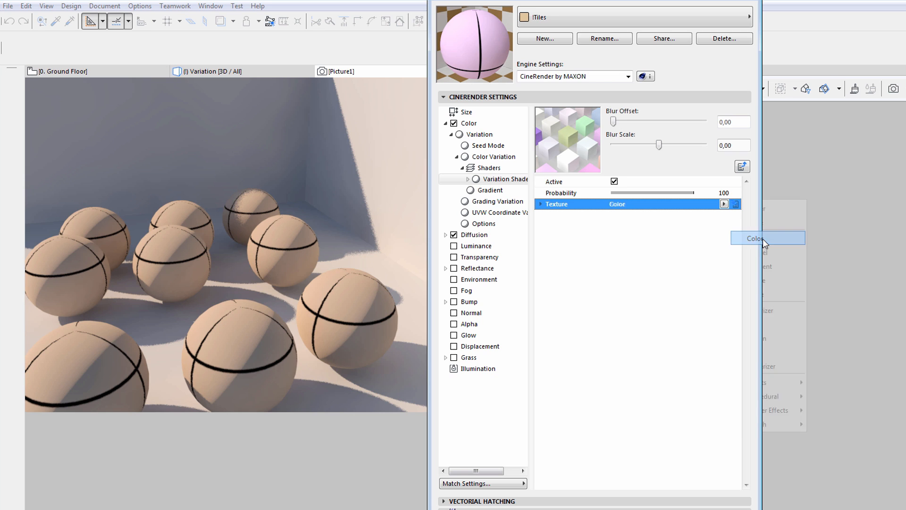
Change the variation shader's color to a light beige
{"action": "left_click", "coordinate": [539, 204]}
{"action": "left_click", "coordinate": [655, 214]}
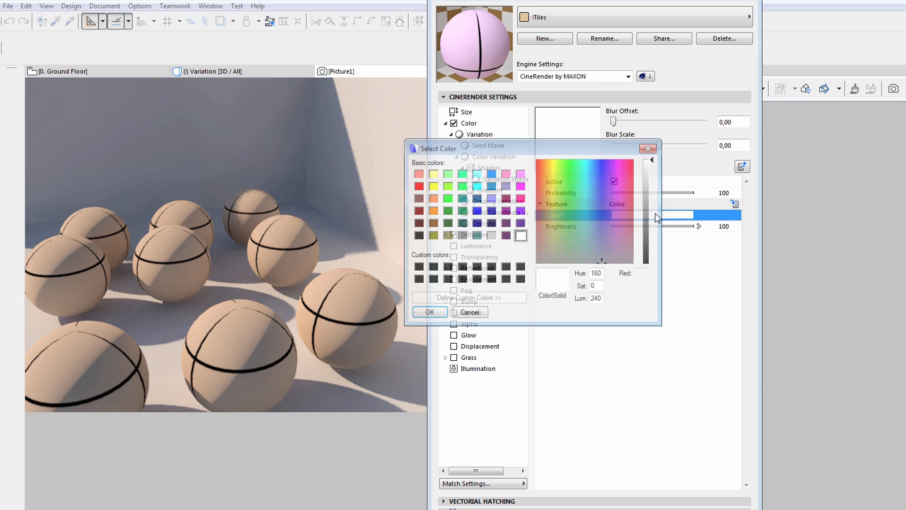
{"action": "left_click", "coordinate": [547, 215]}
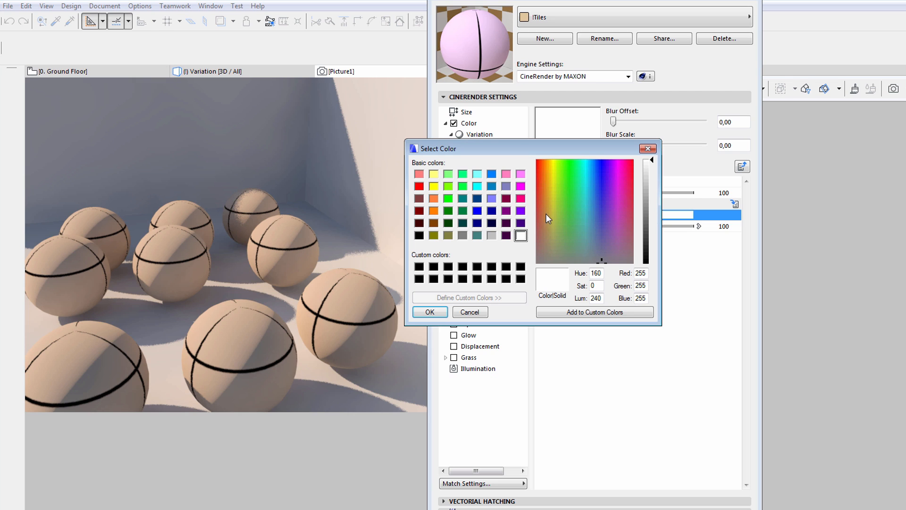
{"action": "left_click", "coordinate": [646, 195]}
{"action": "left_click_drag", "start_coordinate": [646, 197], "coordinate": [645, 187]}
{"action": "left_click", "coordinate": [430, 312]}
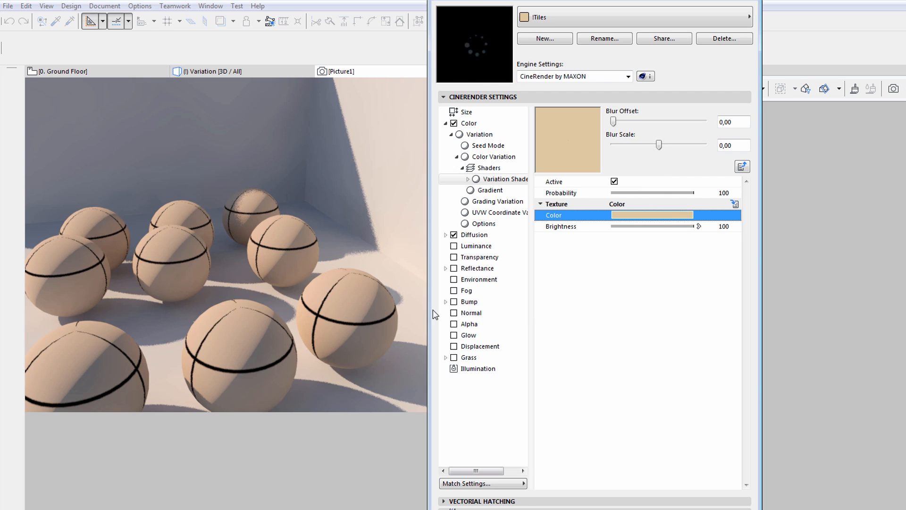
Return to the main Variation settings and set Random Color to 0
{"action": "left_click", "coordinate": [741, 167]}
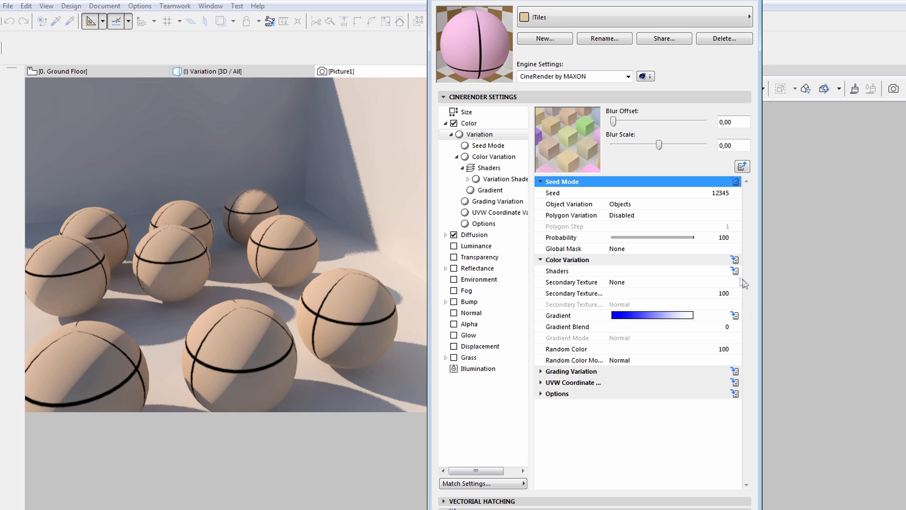
{"action": "left_click", "coordinate": [723, 348]}
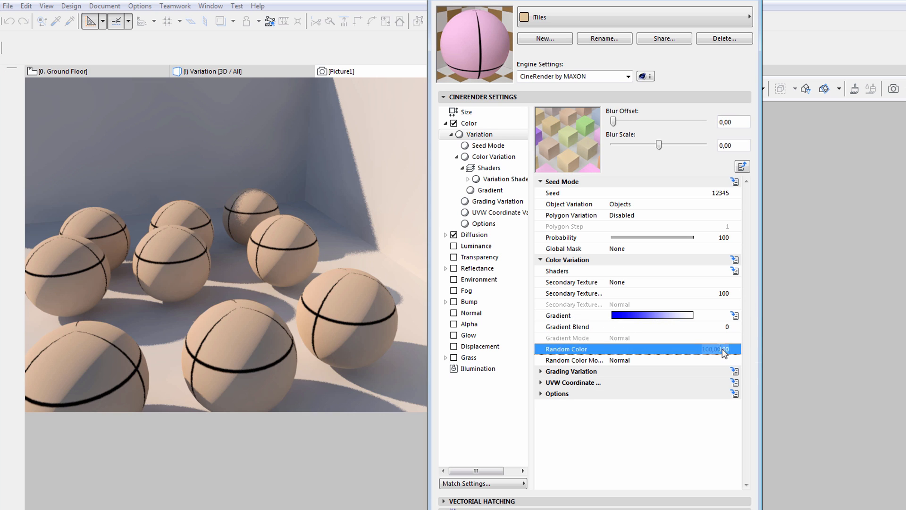
{"action": "left_click", "coordinate": [723, 348]}
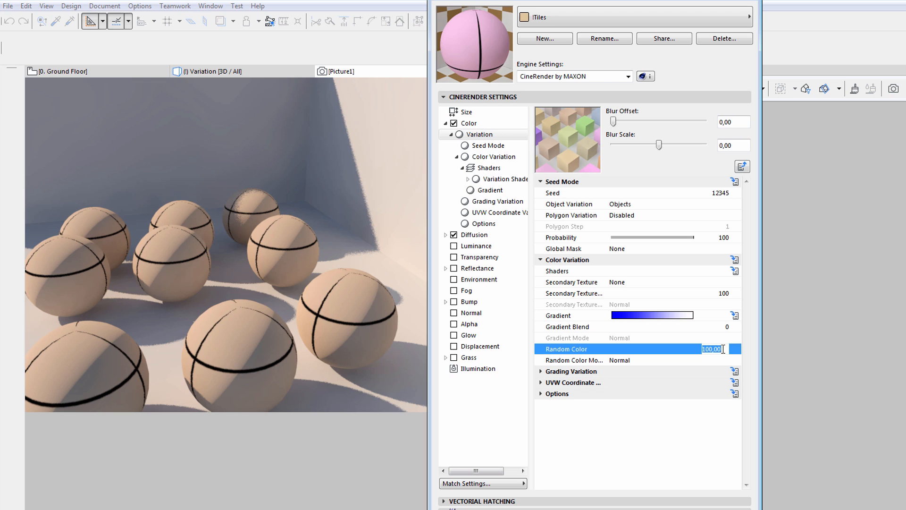
{"action": "type", "text": "0"}
{"action": "key", "text": "Return"}
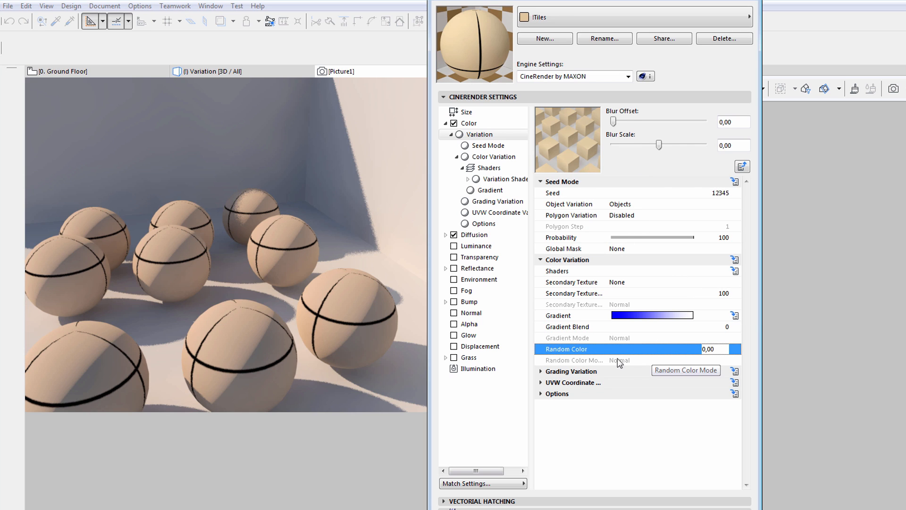
Set the Grading Variation's Hue to 5
{"action": "left_click", "coordinate": [541, 371]}
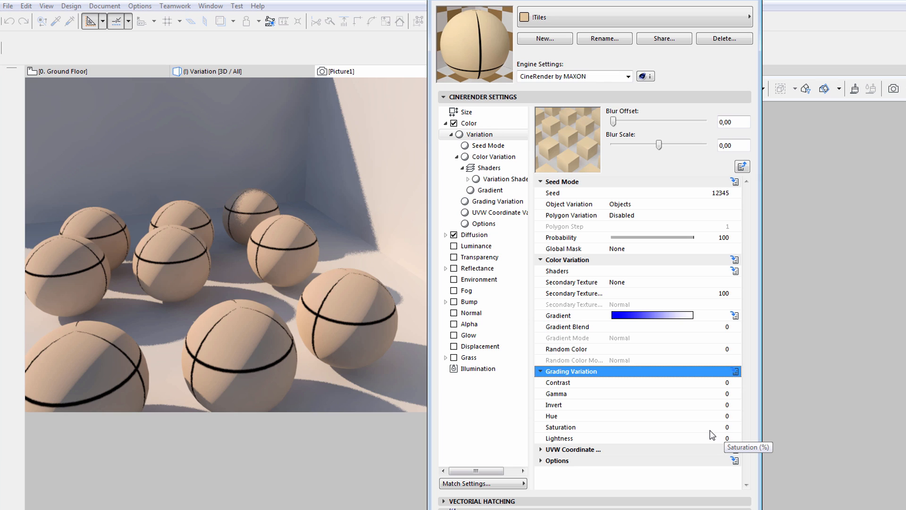
{"action": "left_click", "coordinate": [727, 416]}
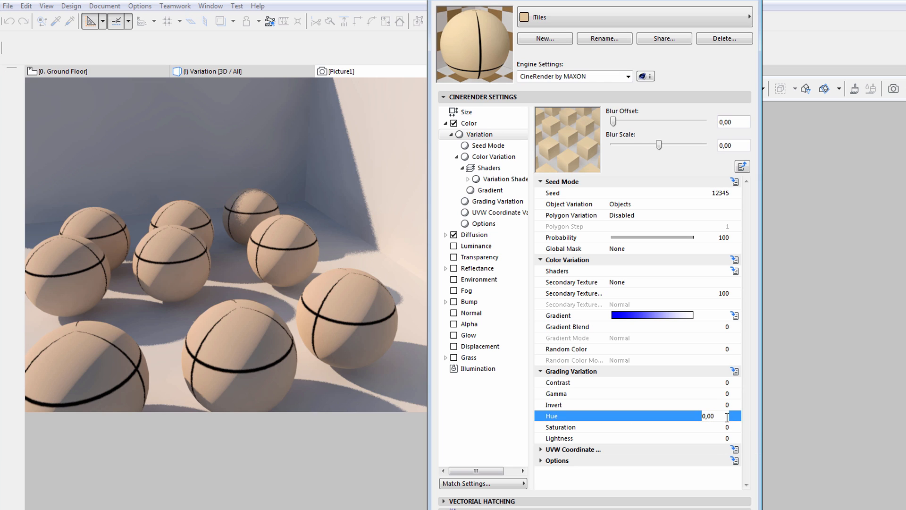
{"action": "type", "text": "5"}
{"action": "key", "text": "Return"}
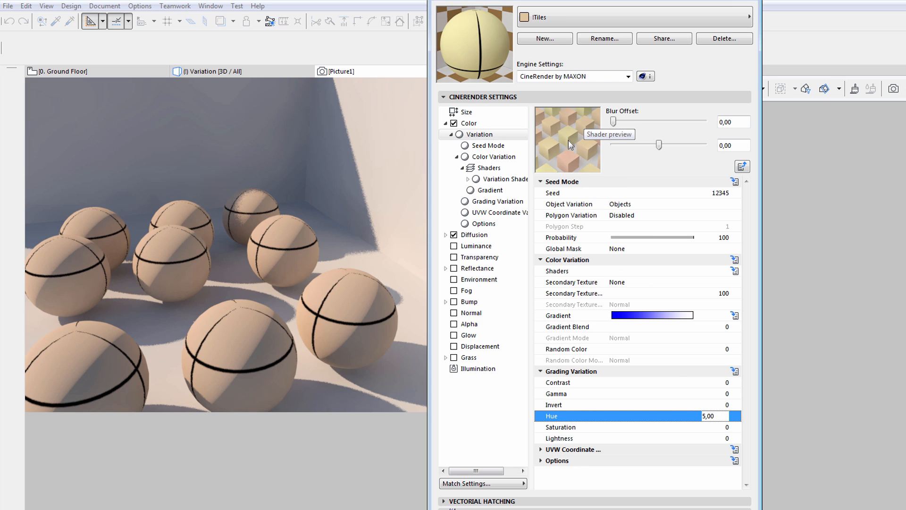
Set the Grading Variation's Saturation to 10 and Lightness to 20
{"action": "left_click", "coordinate": [723, 427]}
{"action": "double_click", "coordinate": [724, 426]}
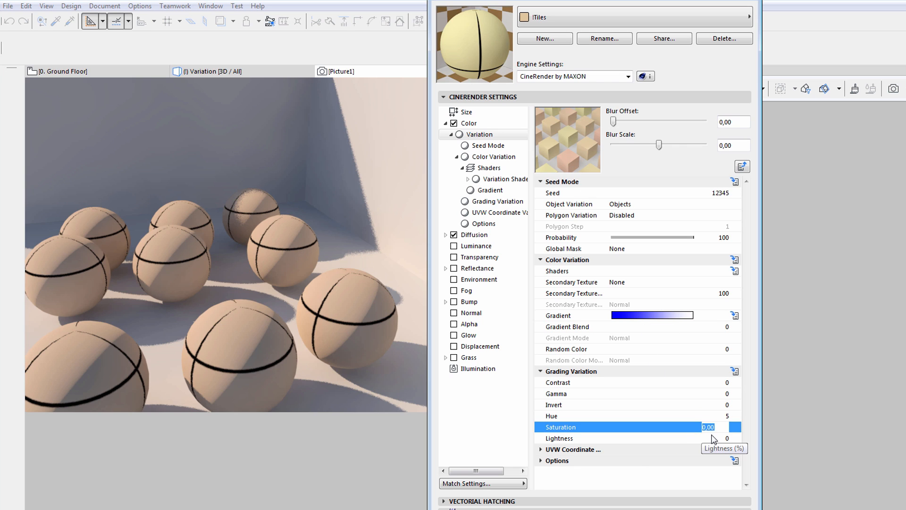
{"action": "type", "text": "10"}
{"action": "key", "text": "Return"}
{"action": "left_click", "coordinate": [726, 439]}
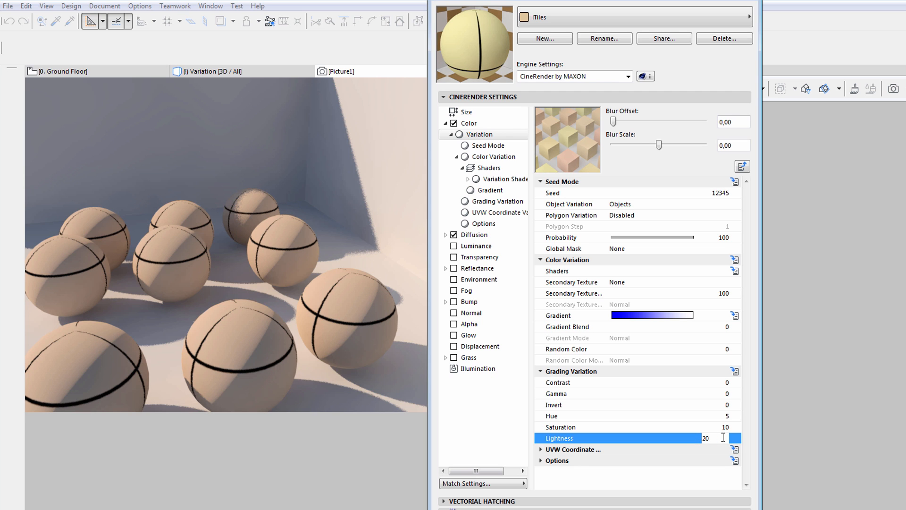
{"action": "key", "text": "Tab"}
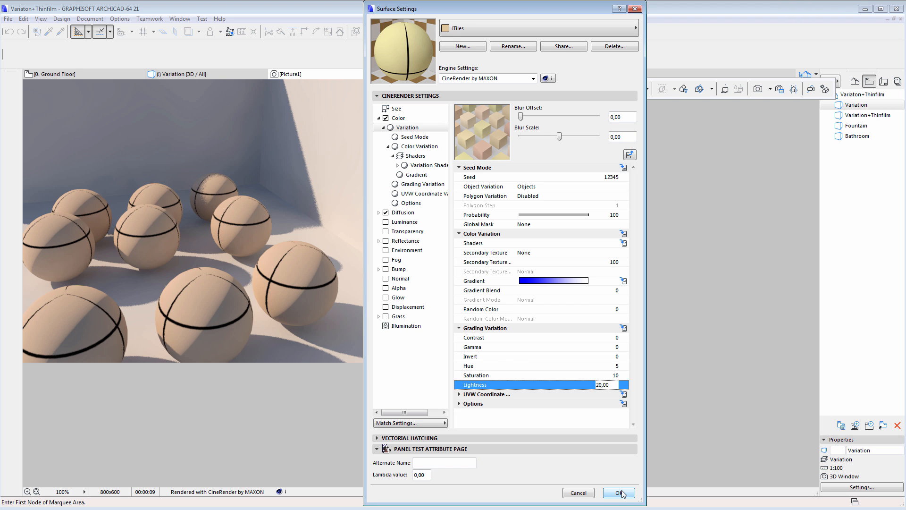
Apply the surface changes and render the current 3D projection
{"action": "left_click", "coordinate": [618, 492]}
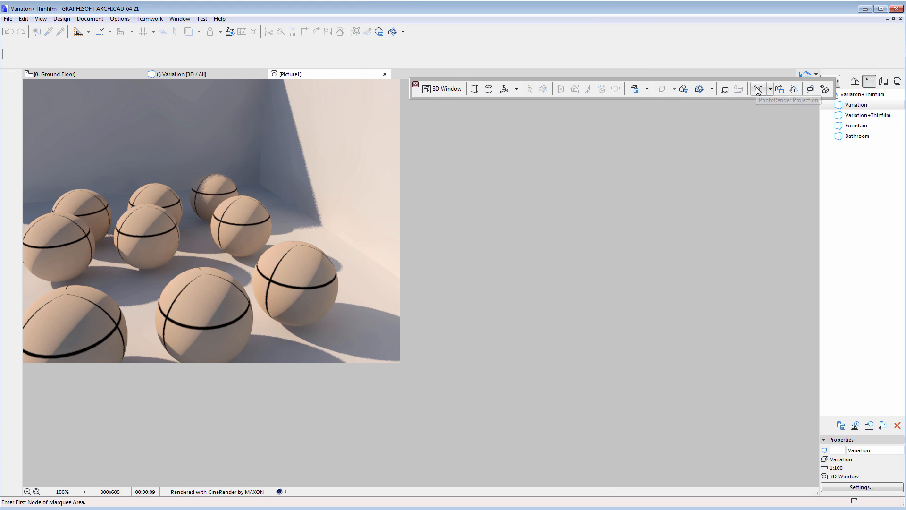
{"action": "left_click", "coordinate": [758, 90]}
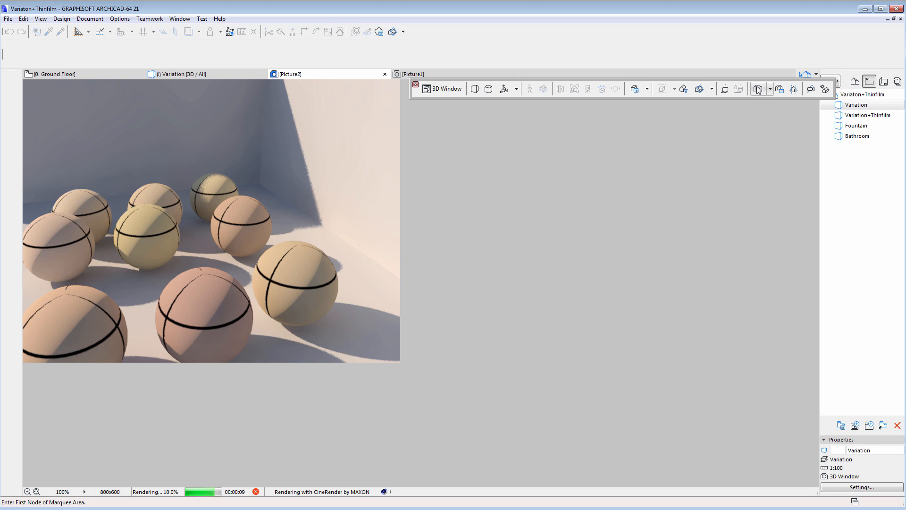
Return to the Variation 3D view and delete the grouped spheres, keeping the one ungrouped sphere
{"action": "left_click", "coordinate": [227, 77]}
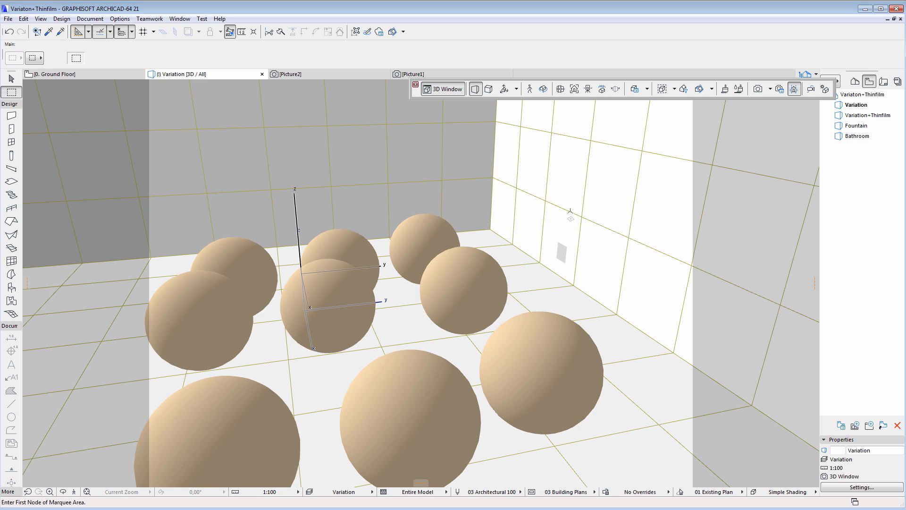
{"action": "left_click", "coordinate": [12, 79]}
{"action": "left_click", "coordinate": [420, 446]}
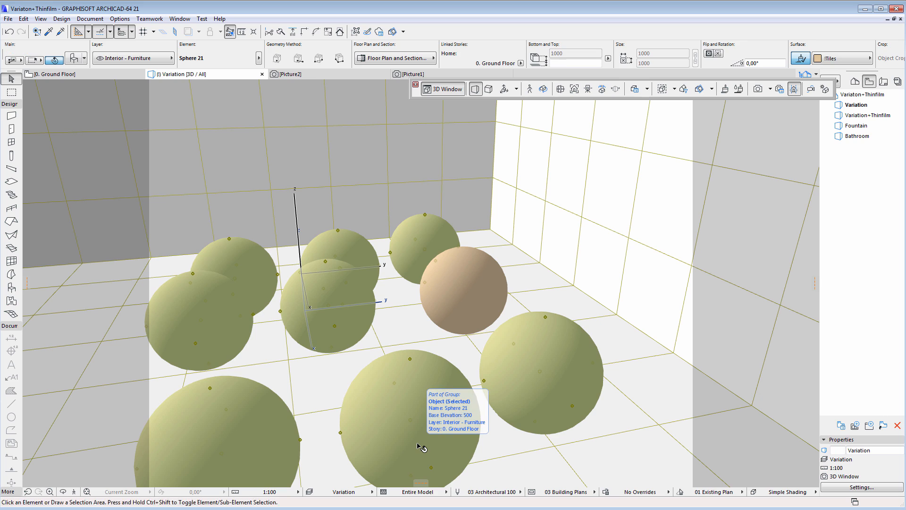
{"action": "key", "text": "Delete"}
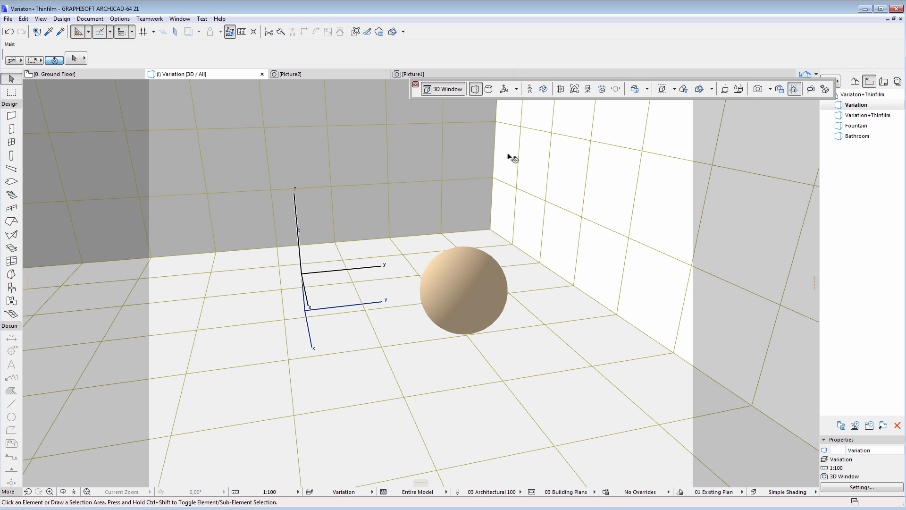
Open the surface settings and choose the !Simple surface for editing
{"action": "left_click", "coordinate": [605, 261]}
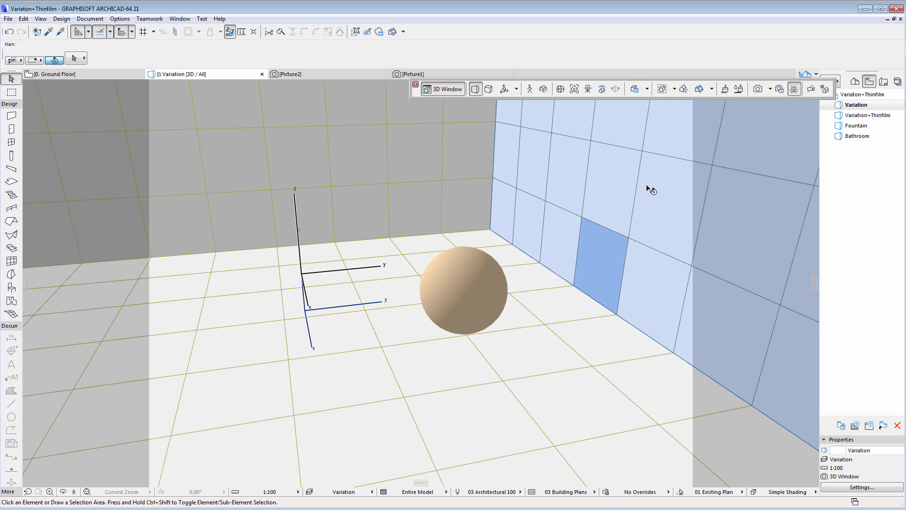
{"action": "left_click", "coordinate": [725, 89]}
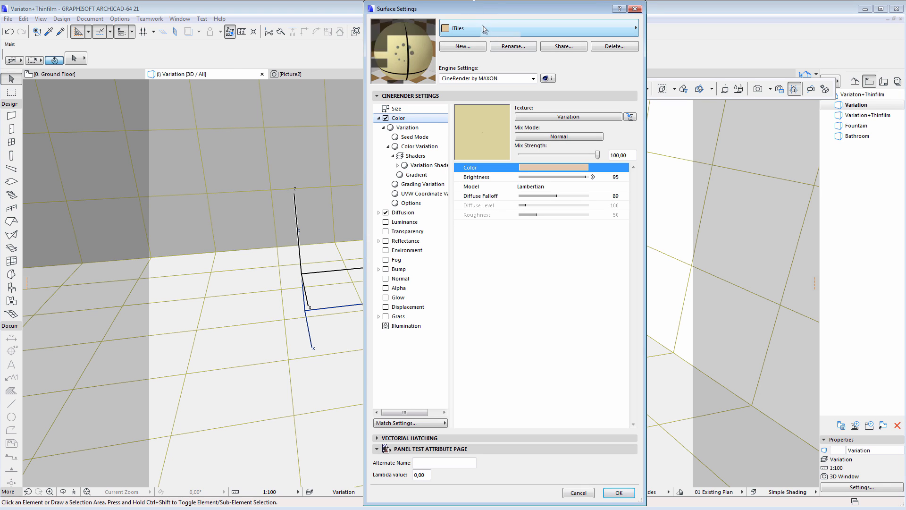
{"action": "left_click", "coordinate": [483, 27]}
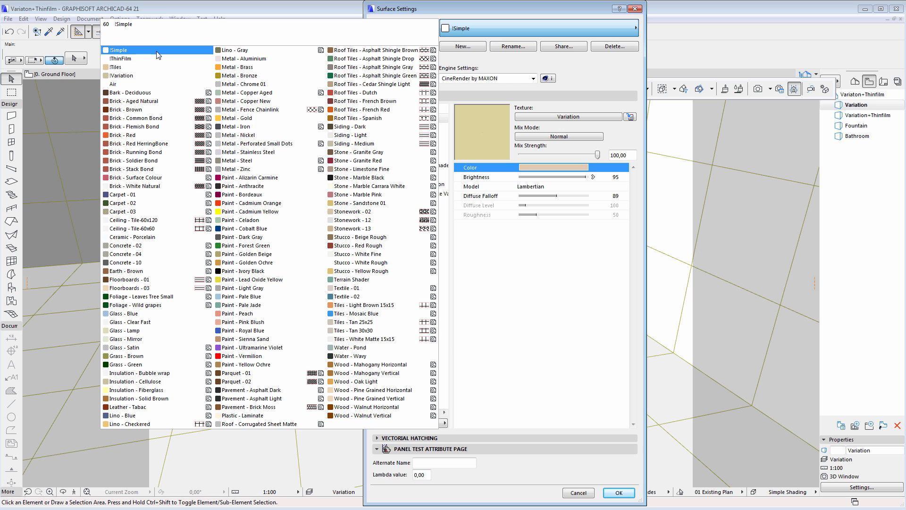
{"action": "left_click", "coordinate": [157, 51]}
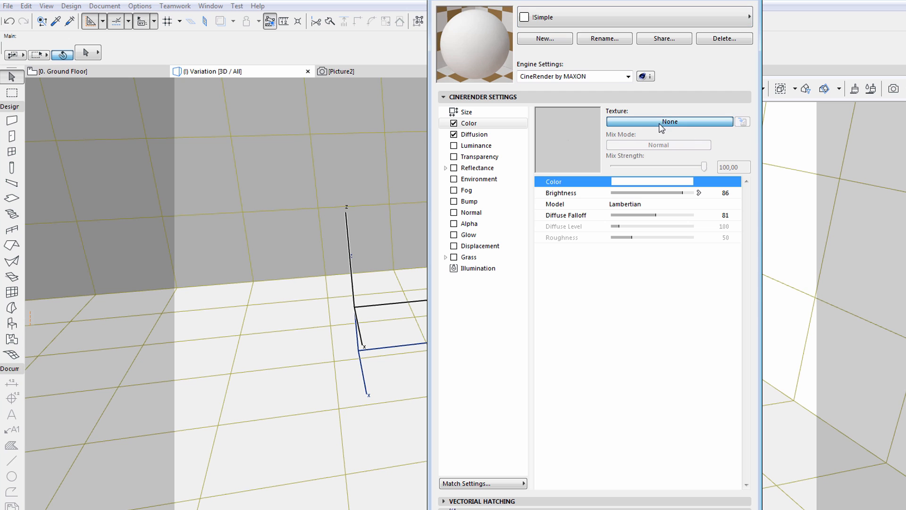
Assign the Variation shader effect as the texture of the !Simple surface's Color channel
{"action": "left_click", "coordinate": [559, 118]}
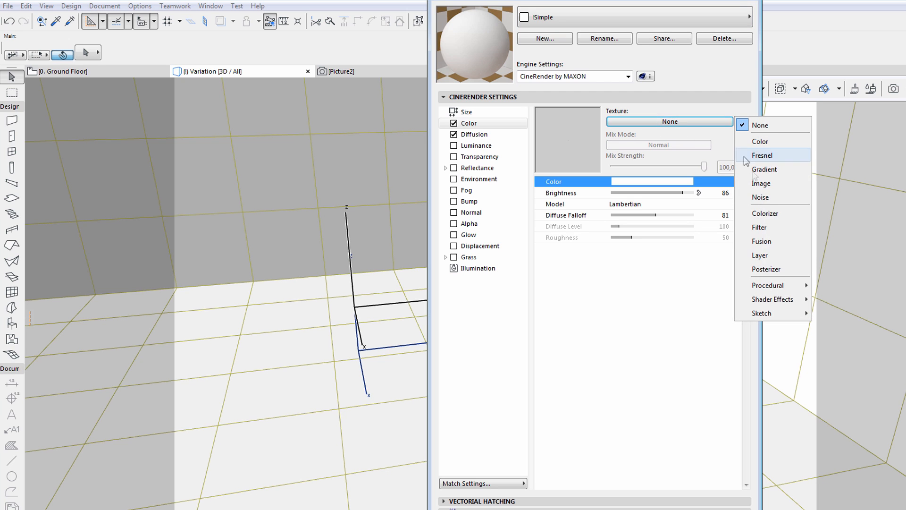
{"action": "mouse_move", "coordinate": [793, 298]}
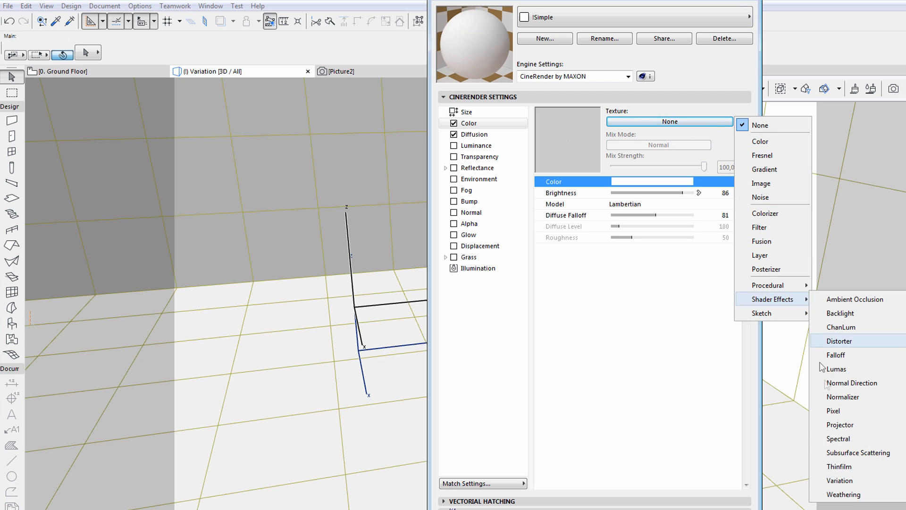
{"action": "left_click", "coordinate": [863, 480]}
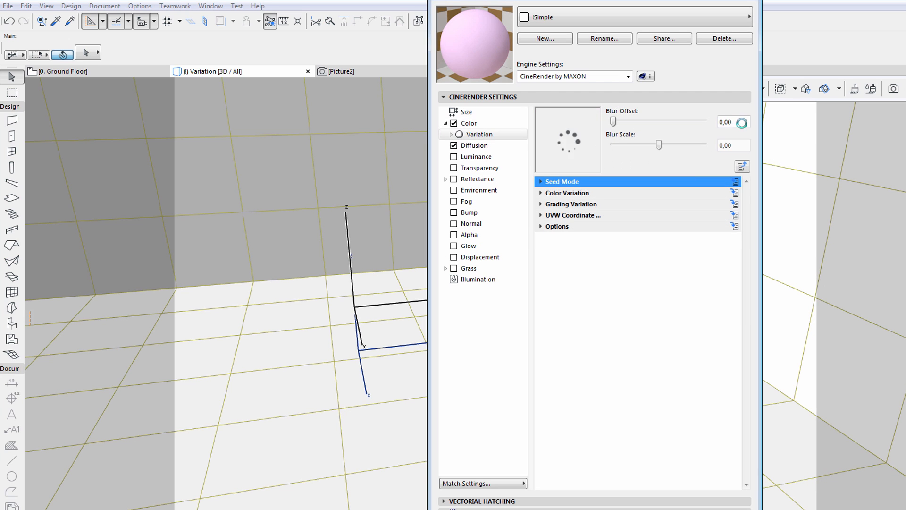
Set Object Variation to Disabled in the Variation shader's Seed Mode settings
{"action": "left_click", "coordinate": [541, 182]}
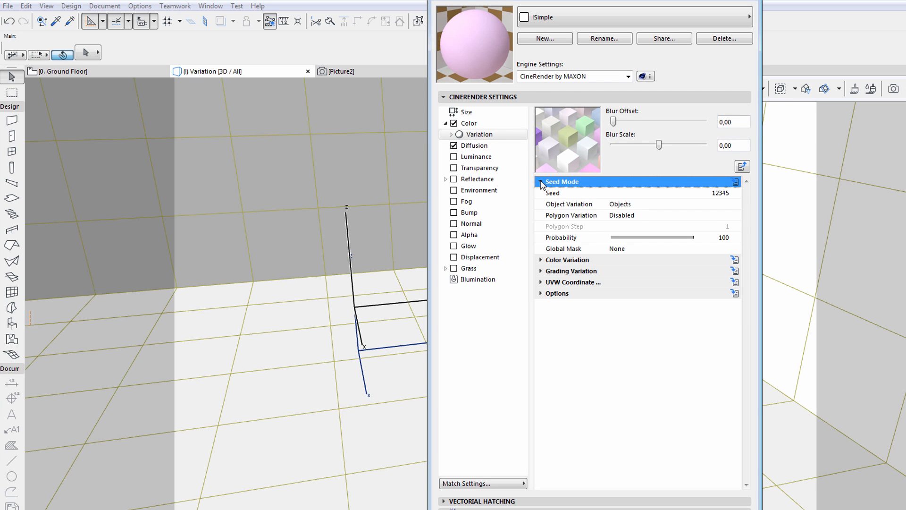
{"action": "left_click", "coordinate": [717, 206]}
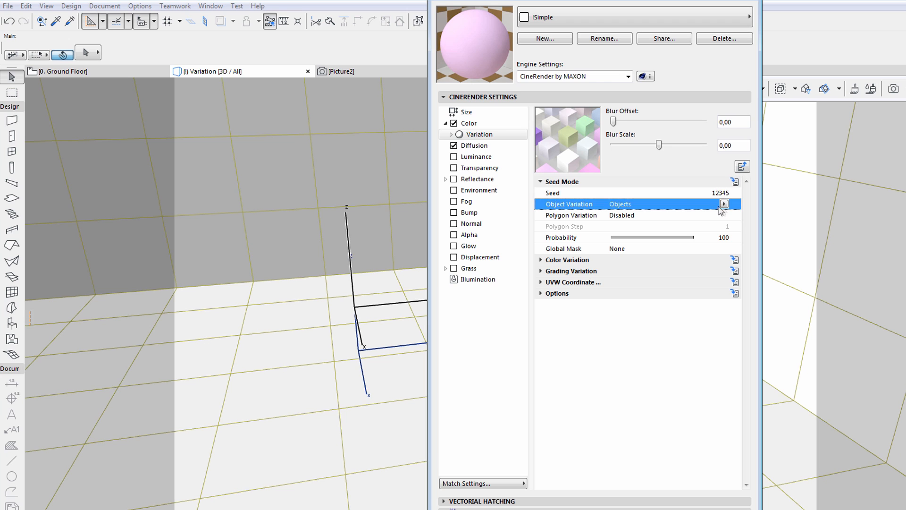
{"action": "left_click", "coordinate": [724, 203]}
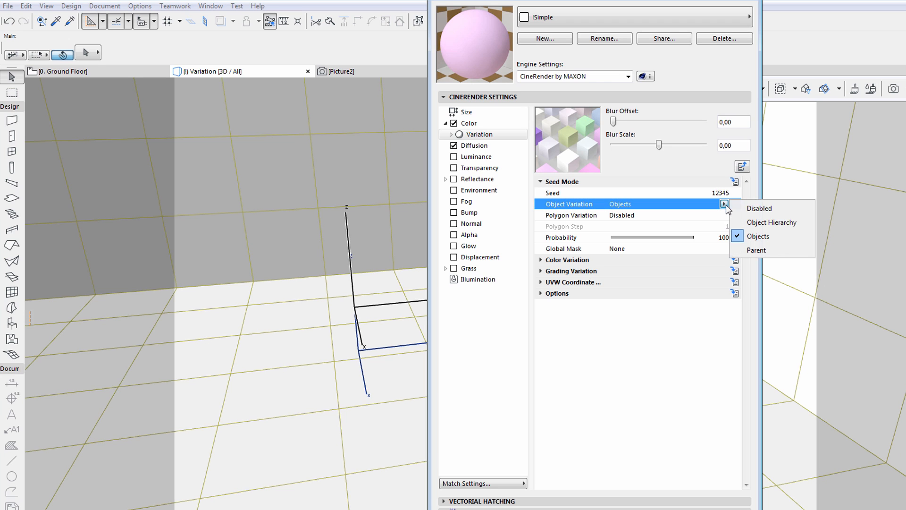
{"action": "left_click", "coordinate": [751, 206]}
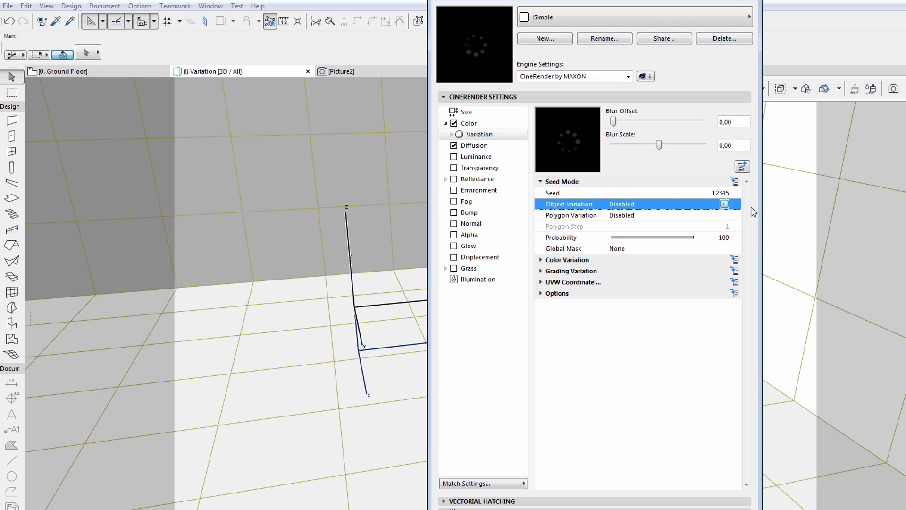
Set Polygon Variation to Polygons with a Polygon Step of 2
{"action": "left_click", "coordinate": [724, 216]}
{"action": "left_click", "coordinate": [723, 215]}
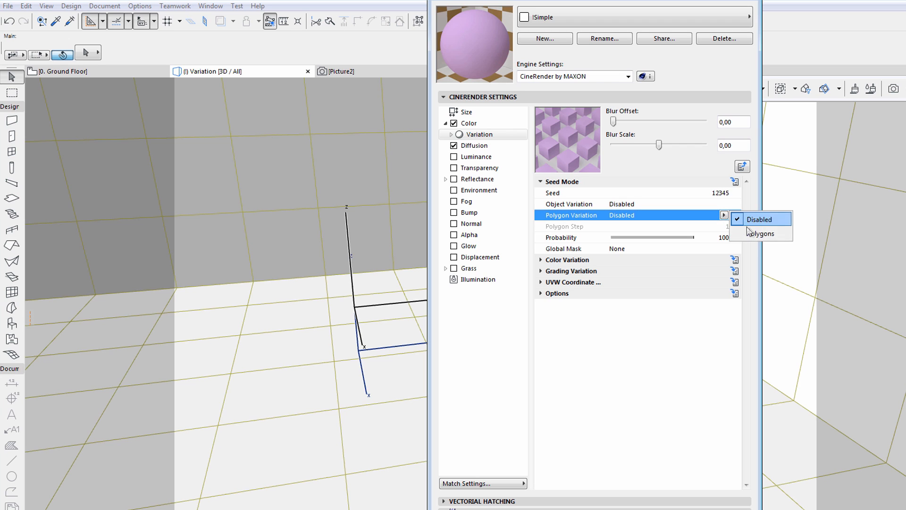
{"action": "left_click", "coordinate": [760, 235]}
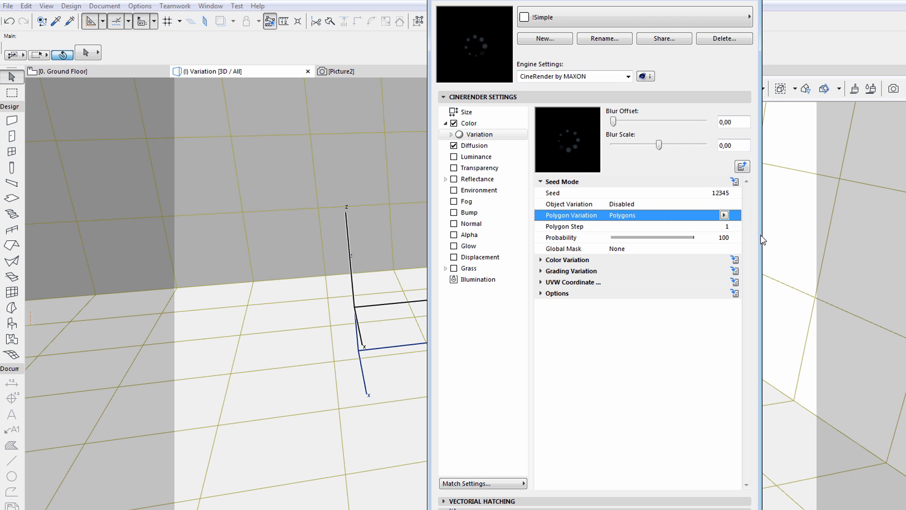
{"action": "left_click", "coordinate": [726, 226]}
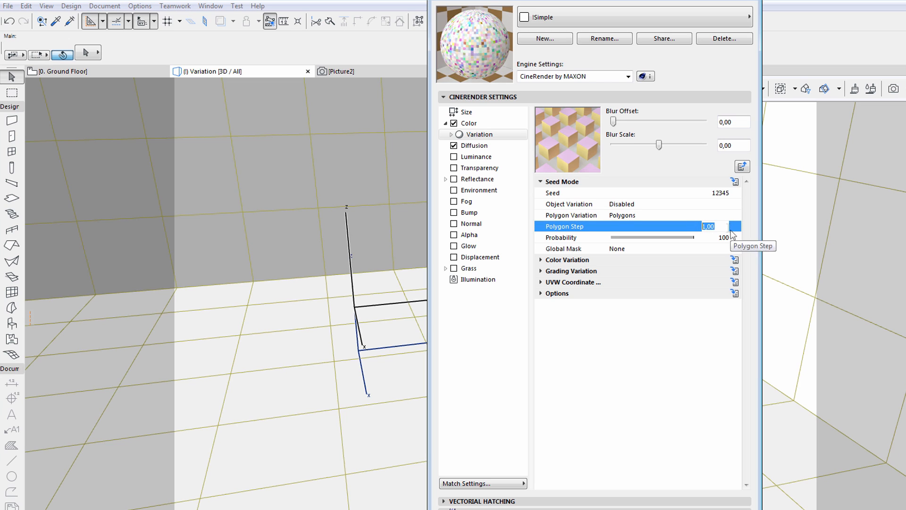
{"action": "type", "text": "2"}
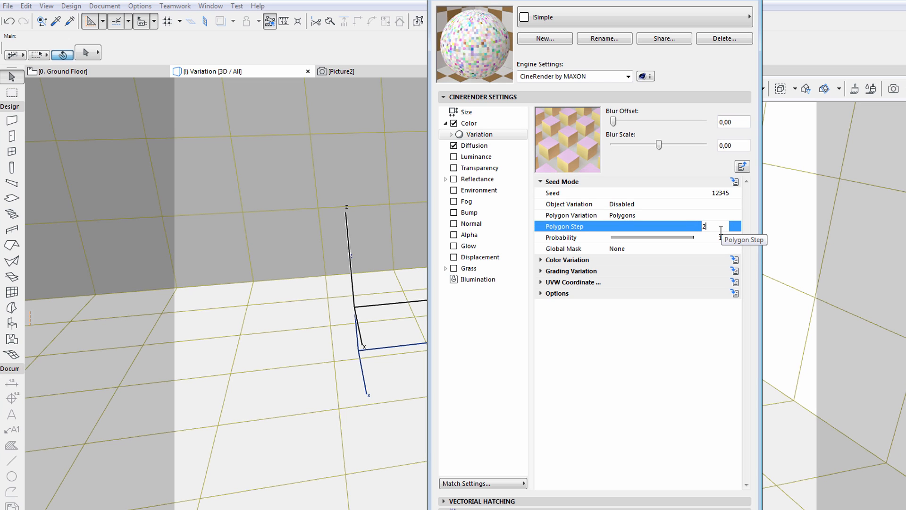
{"action": "key", "text": "Return"}
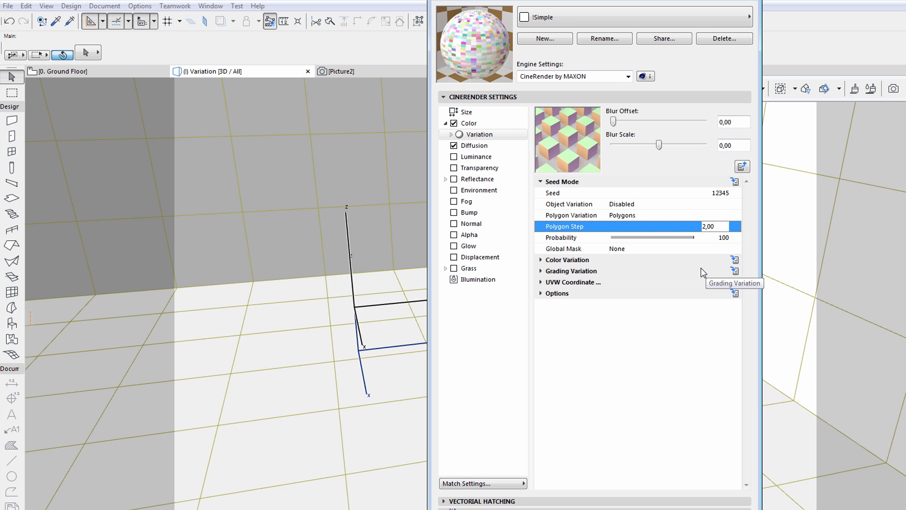
Assign Noise as the texture of the first variation shader under Color Variation's Shaders
{"action": "left_click", "coordinate": [540, 260]}
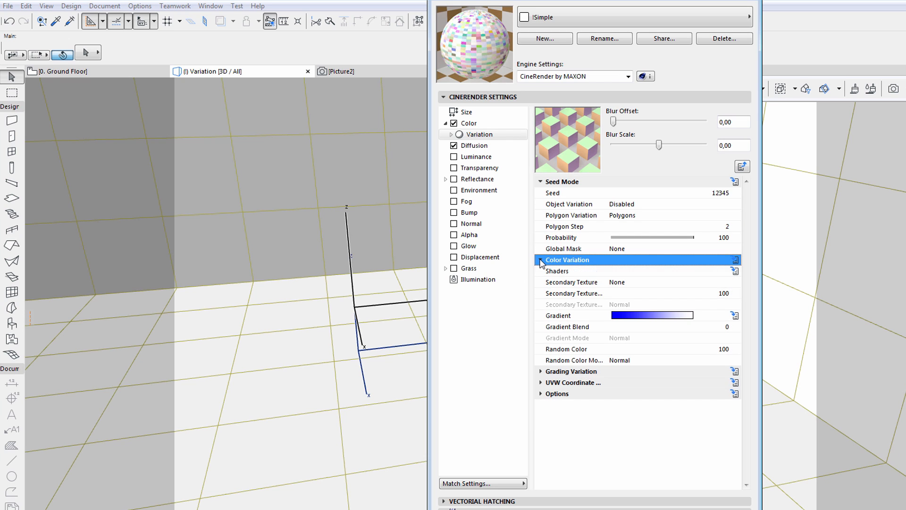
{"action": "left_click", "coordinate": [735, 272]}
{"action": "left_click", "coordinate": [735, 272]}
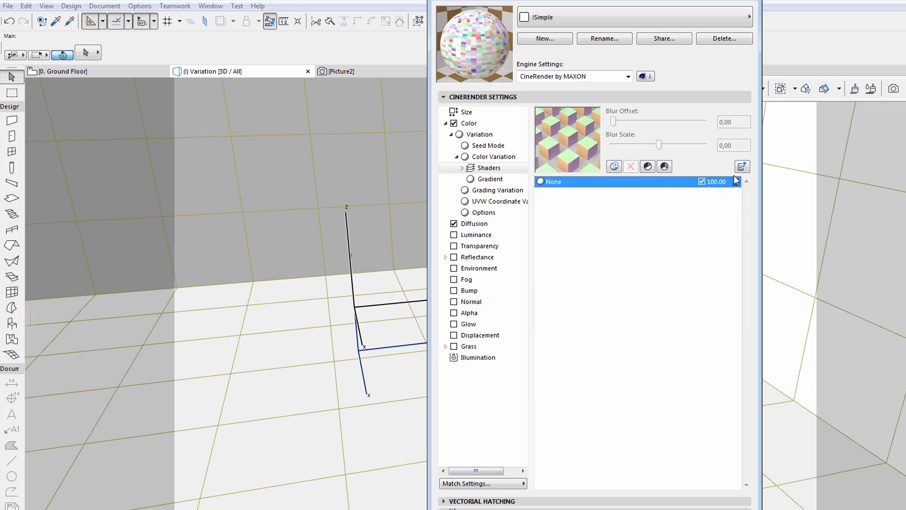
{"action": "left_click", "coordinate": [735, 182]}
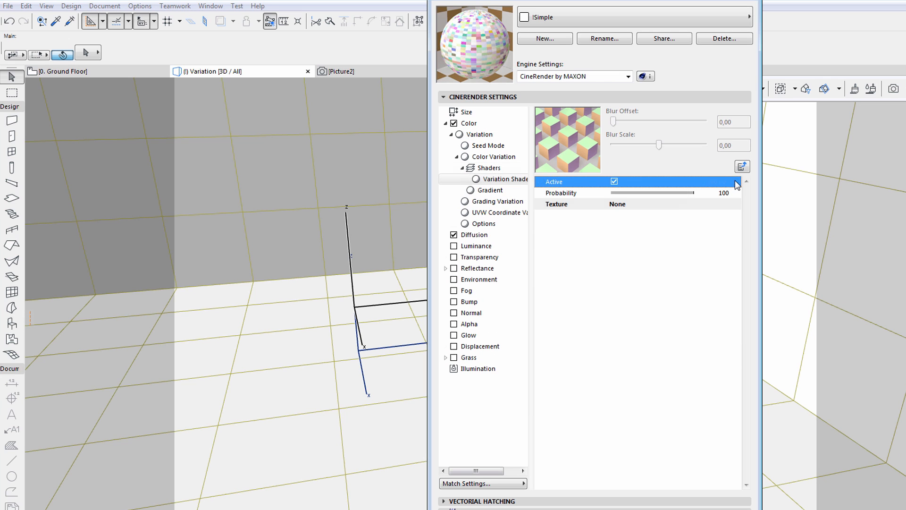
{"action": "left_click", "coordinate": [671, 204]}
{"action": "left_click", "coordinate": [755, 294]}
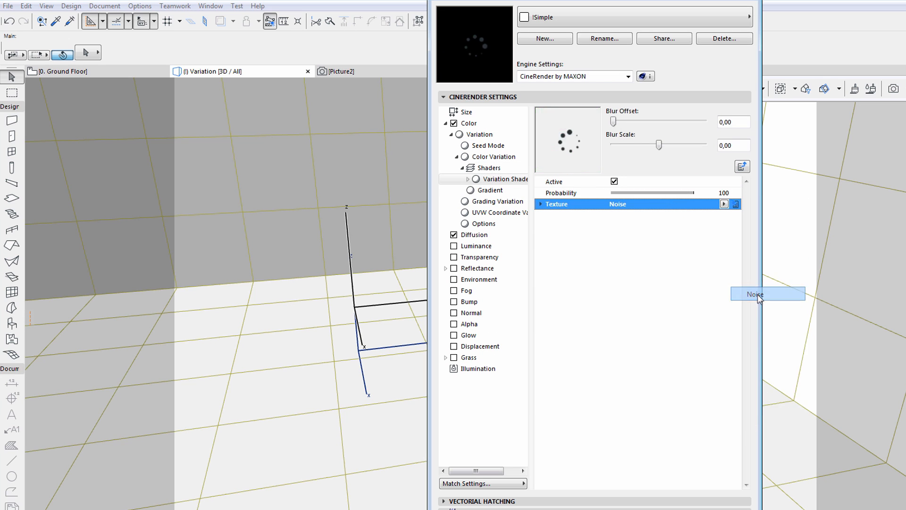
Set the Noise shader's Color 1 to a dark grey-green with RGB 68, 89, 80
{"action": "left_click", "coordinate": [736, 203]}
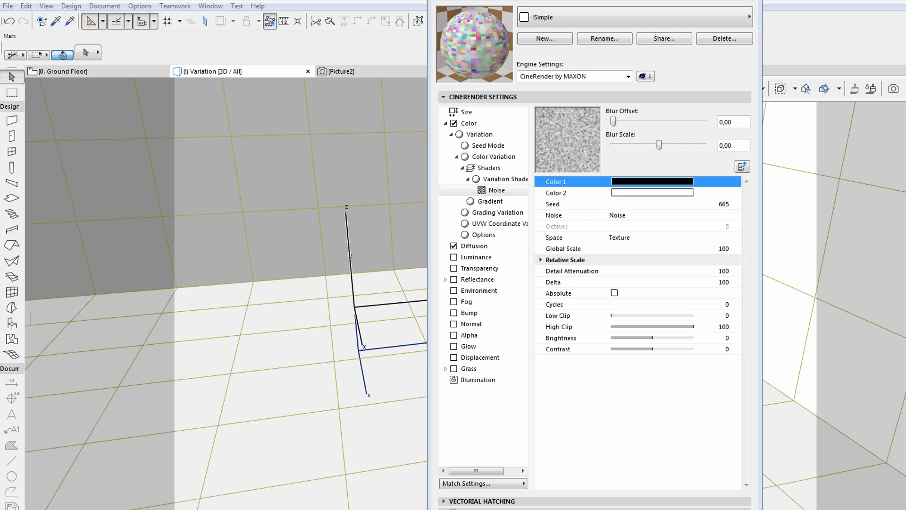
{"action": "left_click", "coordinate": [672, 182]}
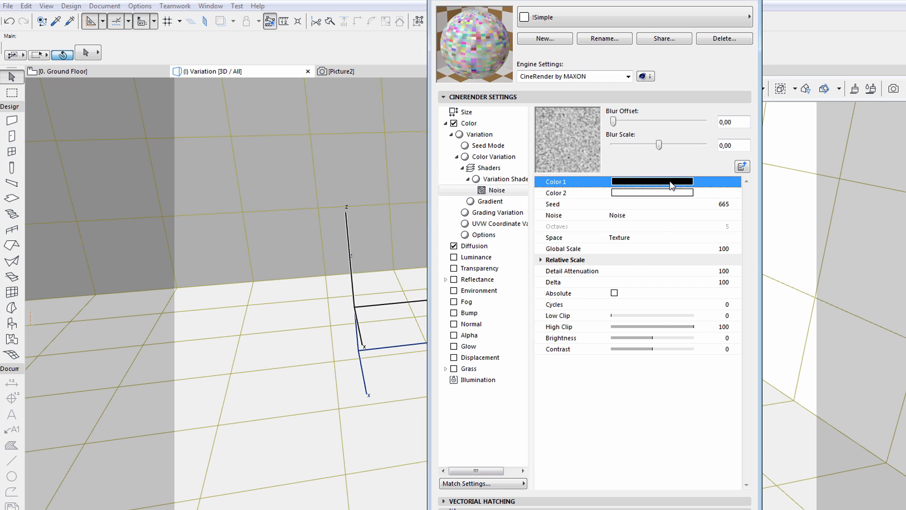
{"action": "left_click", "coordinate": [597, 249]}
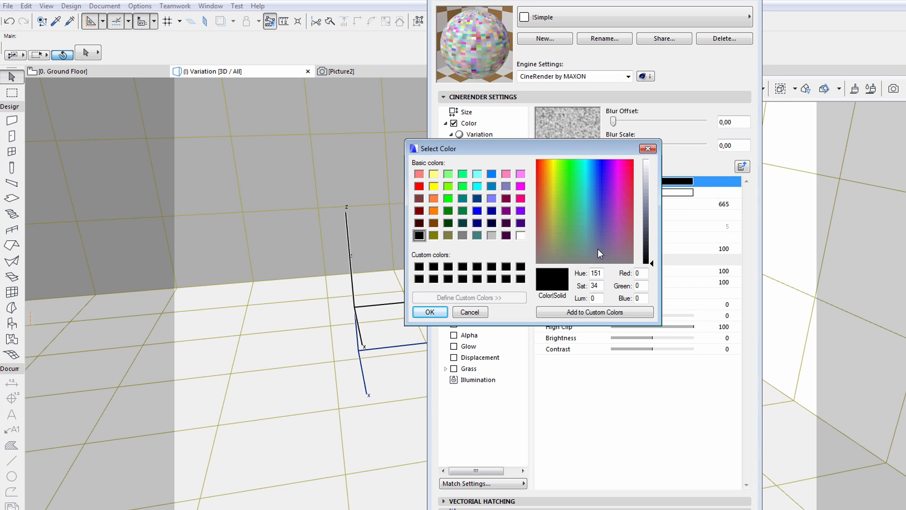
{"action": "left_click_drag", "start_coordinate": [648, 250], "coordinate": [649, 231]}
{"action": "mouse_move", "coordinate": [588, 249]}
{"action": "left_mouse_down"}
{"action": "mouse_move", "coordinate": [562, 244]}
{"action": "mouse_move", "coordinate": [578, 250]}
{"action": "left_mouse_up"}
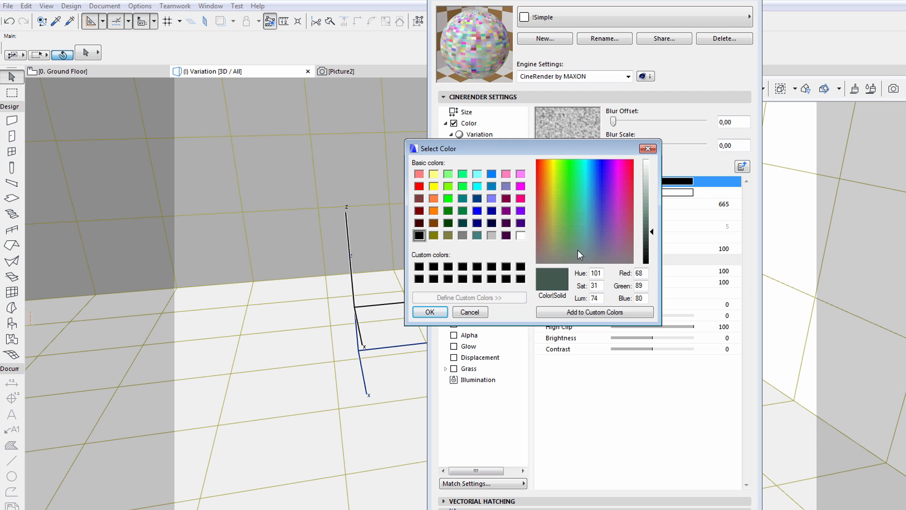
{"action": "left_click", "coordinate": [430, 312]}
Set the Noise shader's Color 2 to a light grey-green with RGB 157, 183, 172
{"action": "left_click", "coordinate": [654, 197]}
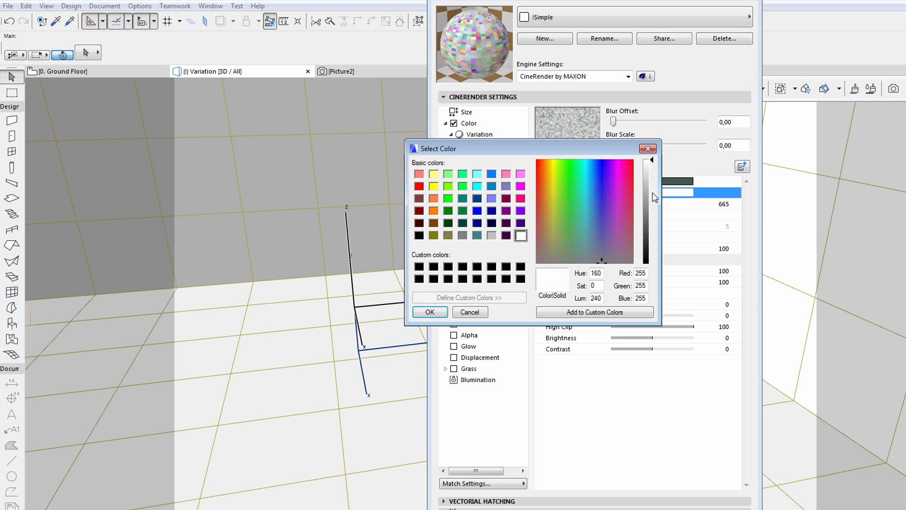
{"action": "left_click", "coordinate": [653, 193]}
{"action": "left_click", "coordinate": [584, 218]}
{"action": "left_click", "coordinate": [653, 234]}
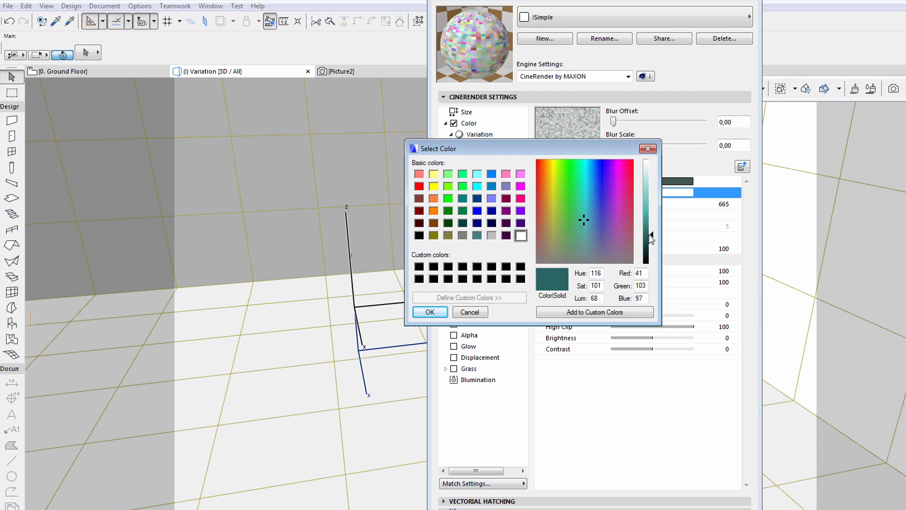
{"action": "left_click_drag", "start_coordinate": [577, 238], "coordinate": [578, 242]}
{"action": "left_click_drag", "start_coordinate": [652, 234], "coordinate": [653, 194]}
{"action": "left_click_drag", "start_coordinate": [577, 242], "coordinate": [578, 247]}
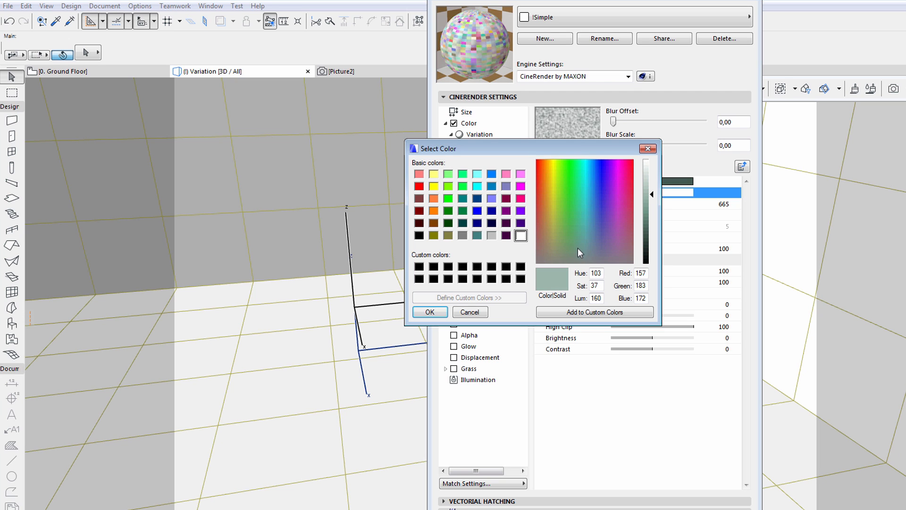
{"action": "left_click", "coordinate": [430, 311]}
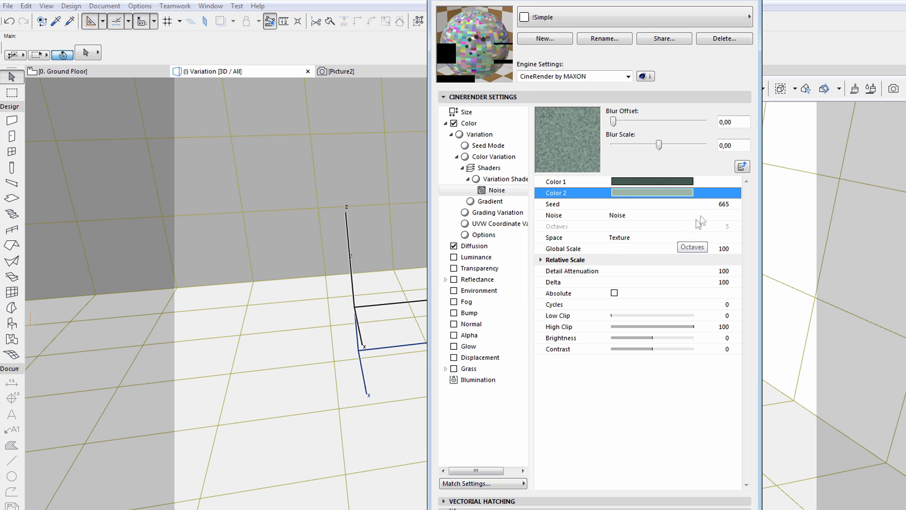
Change the noise type to Poxo and its Space to UV (2D)
{"action": "left_click", "coordinate": [672, 215]}
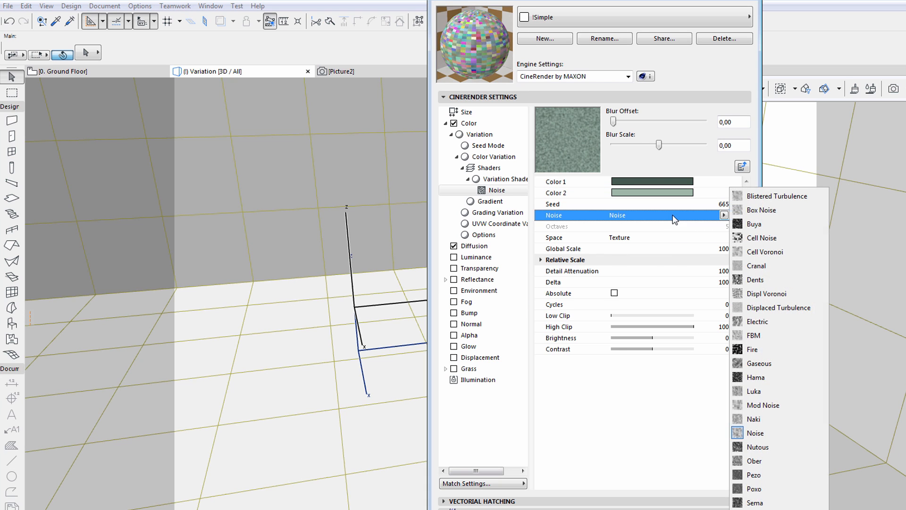
{"action": "left_click", "coordinate": [755, 488]}
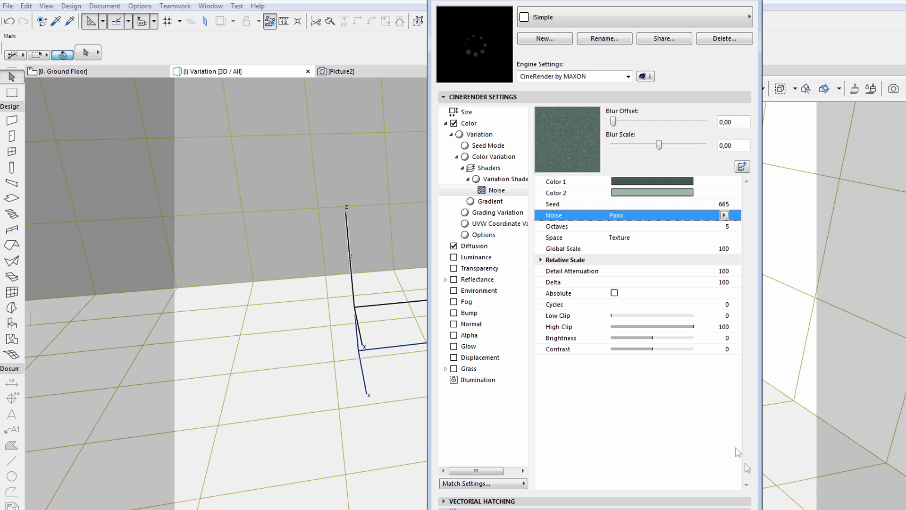
{"action": "left_click", "coordinate": [640, 237]}
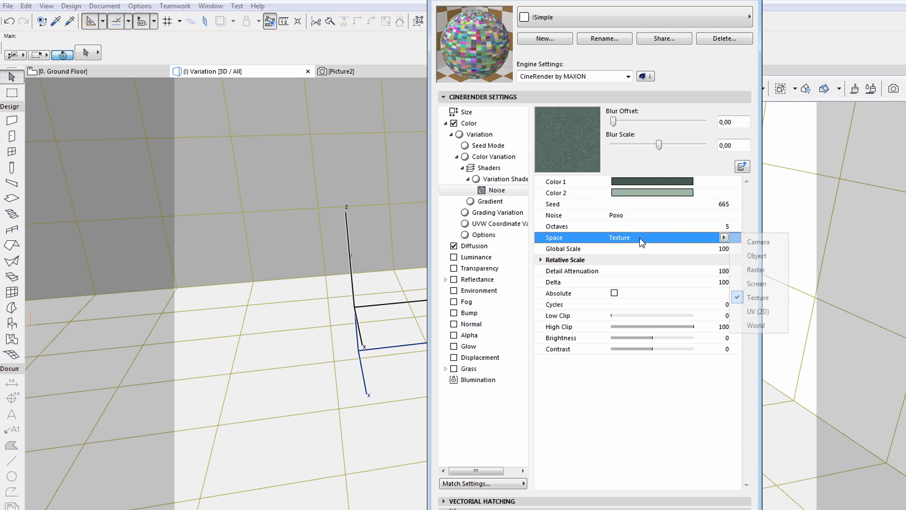
{"action": "left_click", "coordinate": [768, 313]}
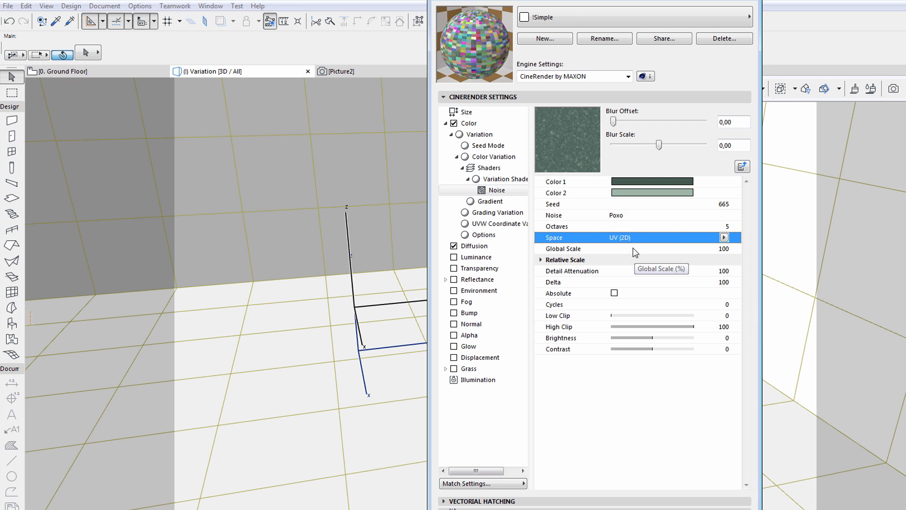
Set the noise's Octaves to 8 and its Global Scale to 500 percent
{"action": "left_click", "coordinate": [728, 226]}
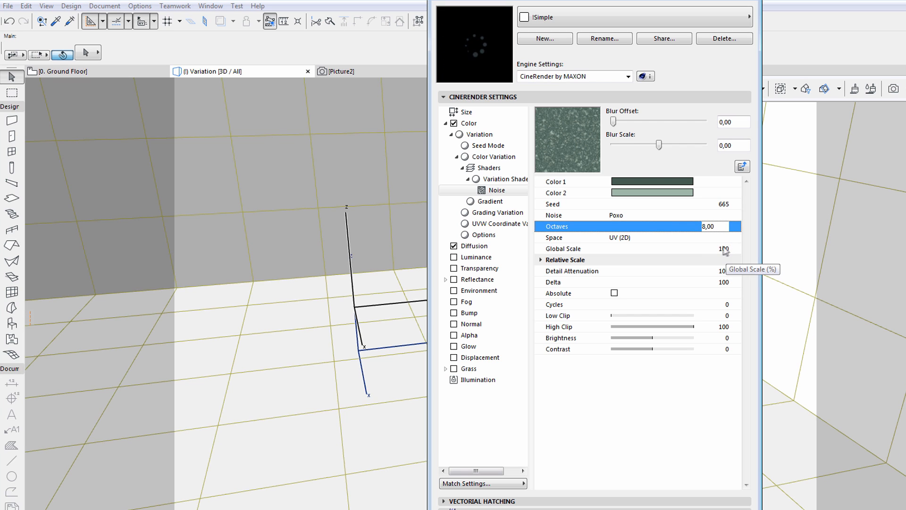
{"action": "left_click", "coordinate": [717, 249]}
{"action": "left_click_drag", "start_coordinate": [698, 250], "coordinate": [693, 250]}
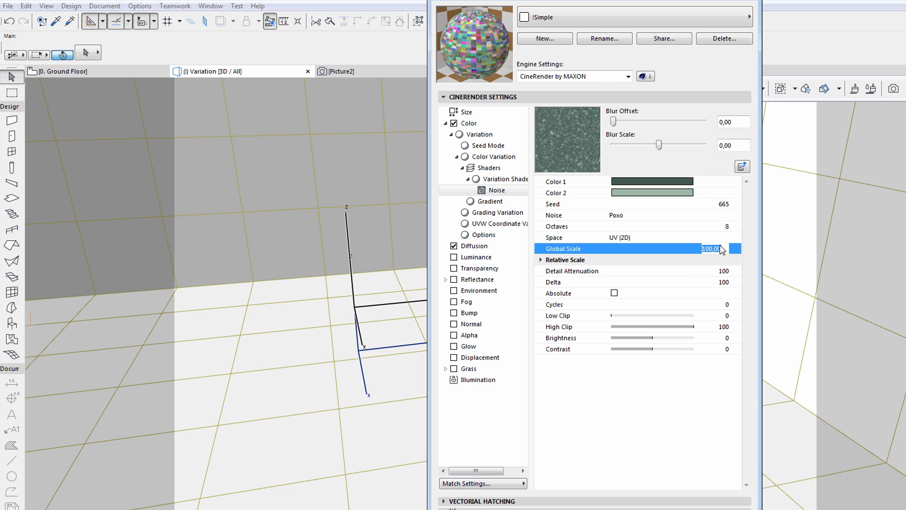
{"action": "type", "text": "500"}
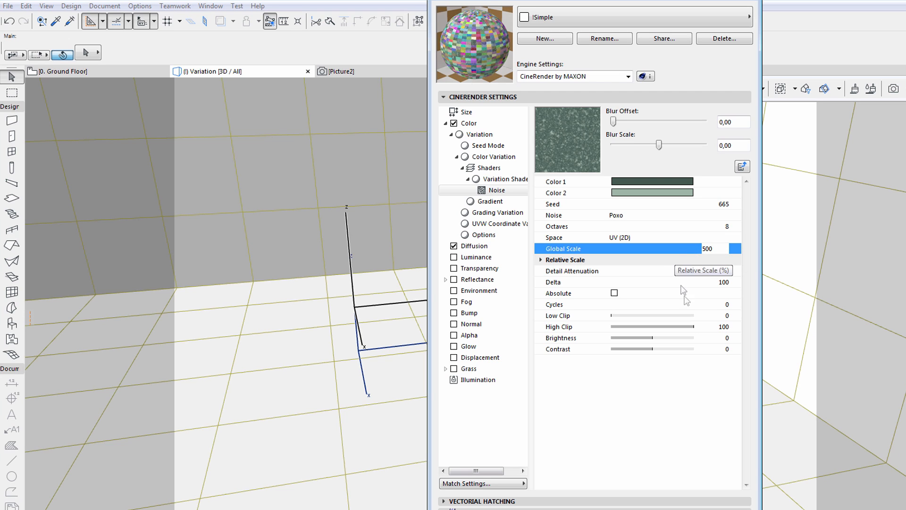
Set the noise's Relative Scale to 20 percent in both U and W
{"action": "key", "text": "Return"}
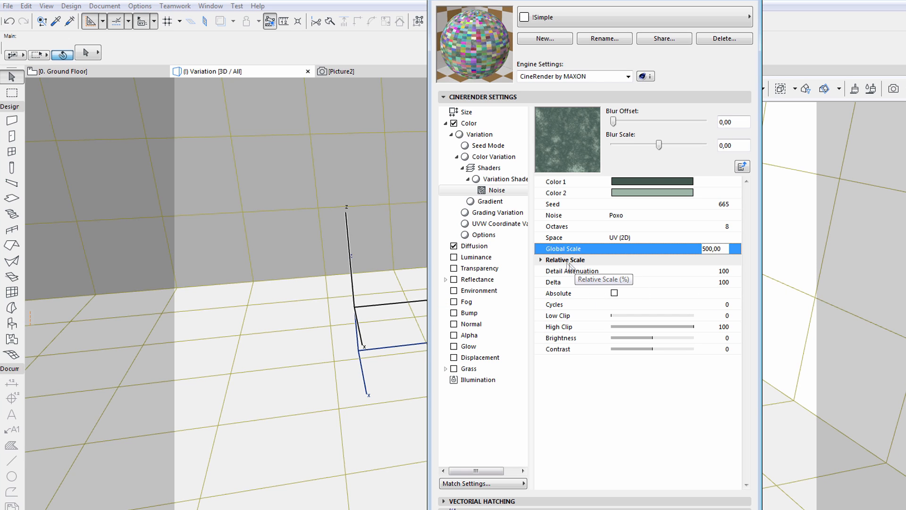
{"action": "left_click", "coordinate": [541, 260]}
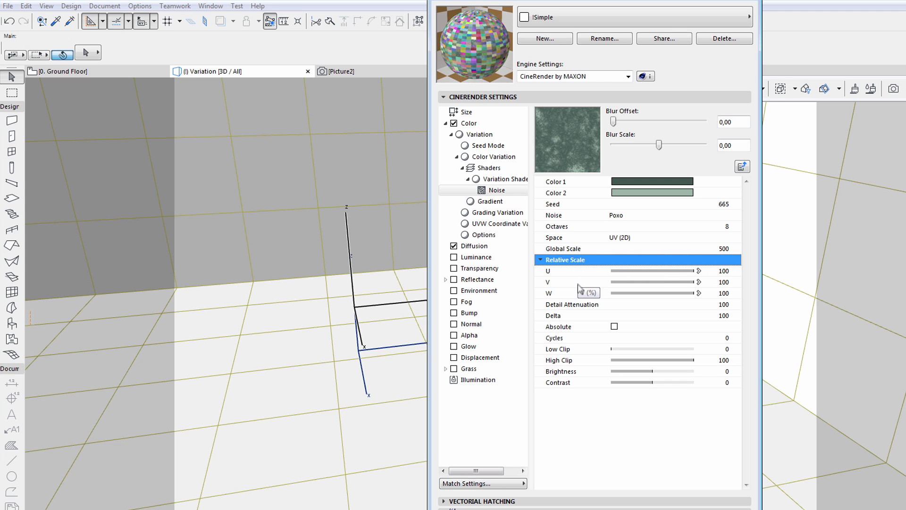
{"action": "left_click", "coordinate": [723, 271]}
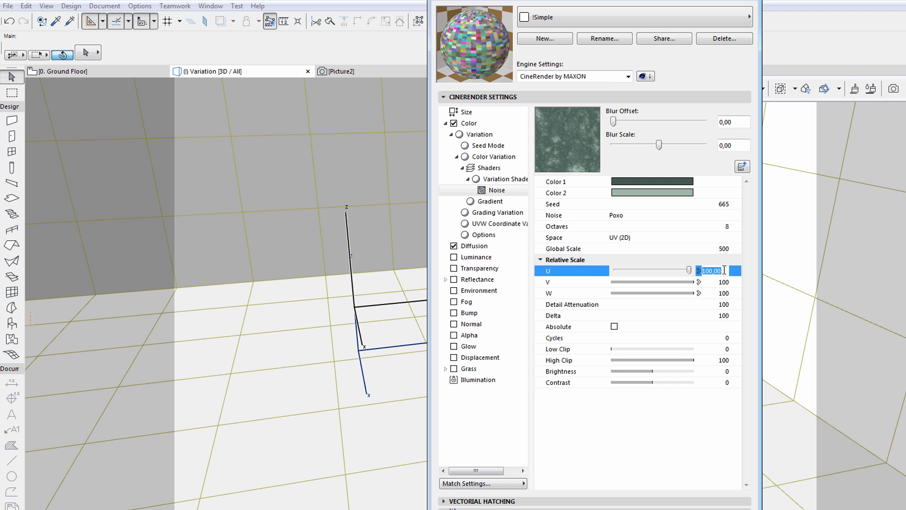
{"action": "type", "text": "20"}
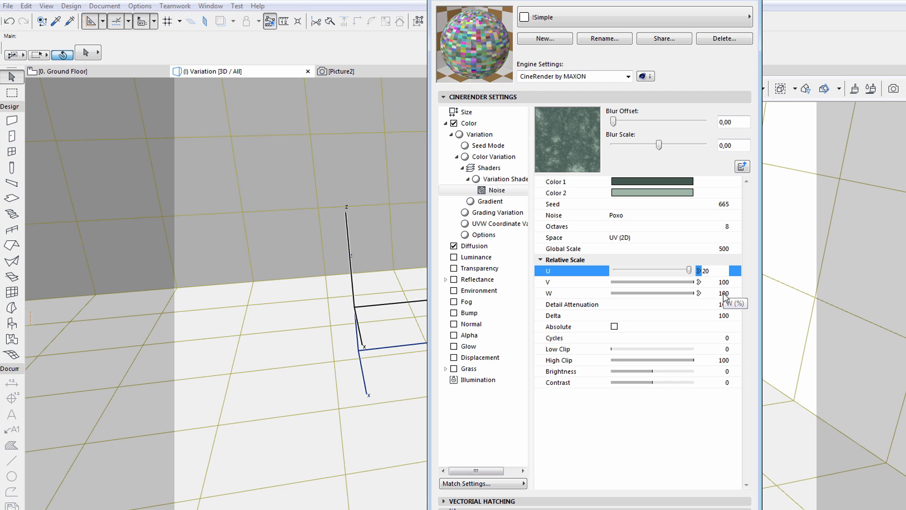
{"action": "left_click", "coordinate": [723, 293]}
{"action": "type", "text": "20"}
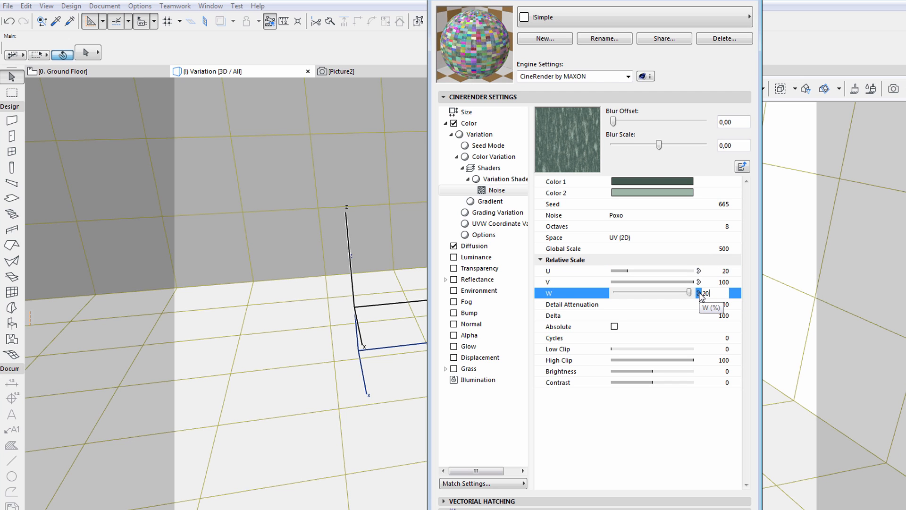
{"action": "key", "text": "Return"}
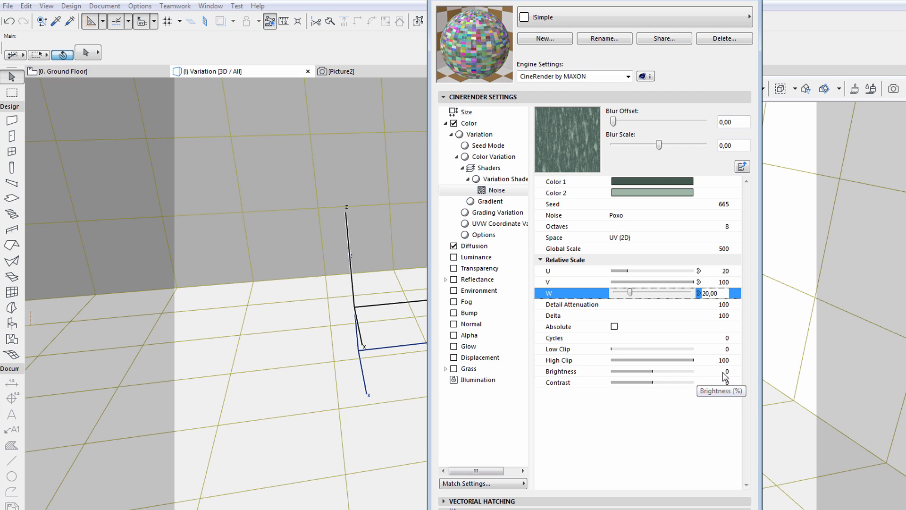
Lower the noise's Brightness and Contrast to -8 percent each
{"action": "left_click", "coordinate": [649, 371]}
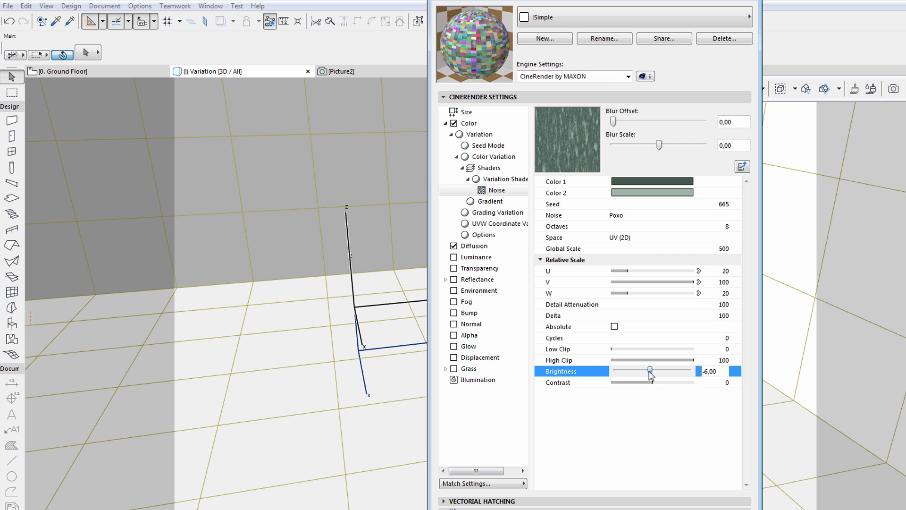
{"action": "left_click_drag", "start_coordinate": [651, 375], "coordinate": [650, 375]}
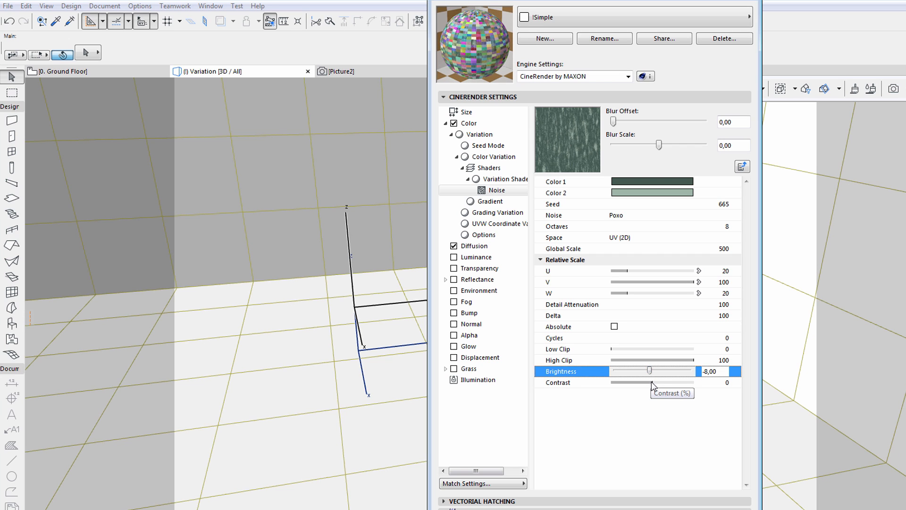
{"action": "left_click", "coordinate": [652, 383]}
{"action": "left_click_drag", "start_coordinate": [650, 383], "coordinate": [649, 382]}
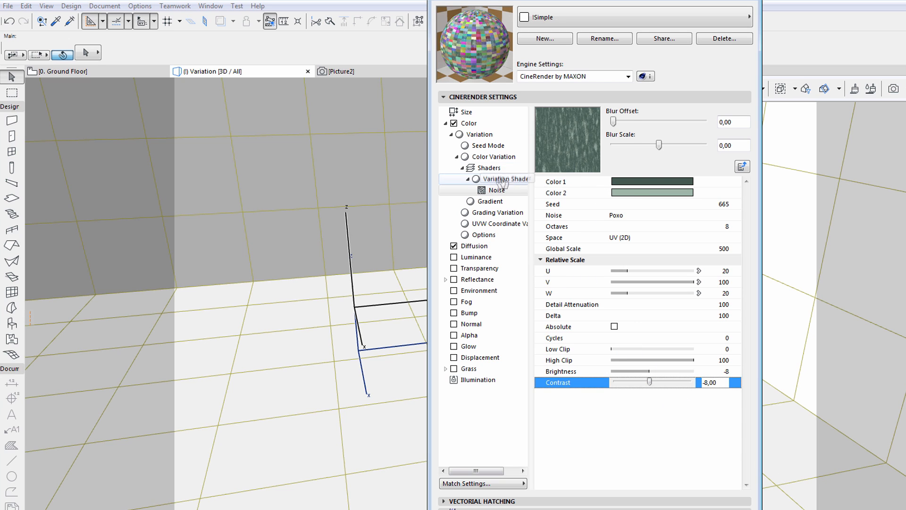
Return to the main Variation shader settings and set Random Color to 0 percent
{"action": "left_click", "coordinate": [483, 169]}
{"action": "left_click", "coordinate": [479, 136]}
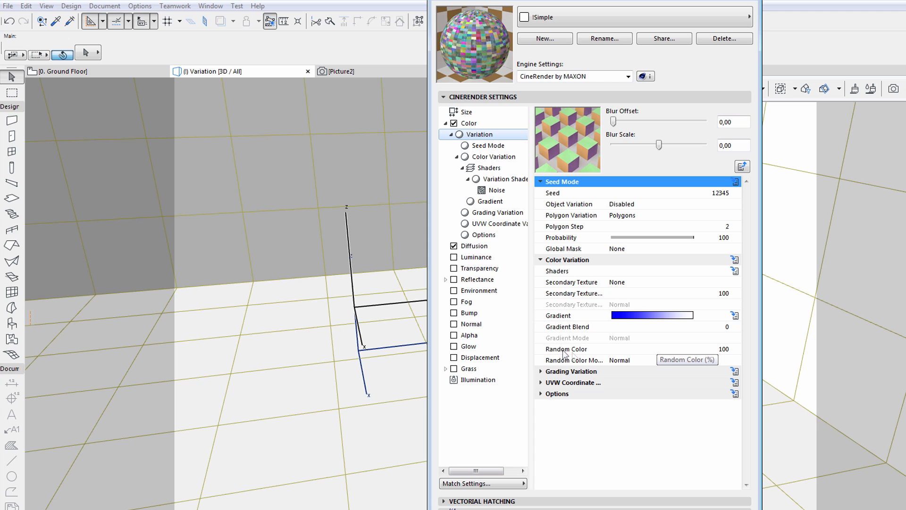
{"action": "left_click", "coordinate": [727, 350]}
{"action": "double_click", "coordinate": [716, 348]}
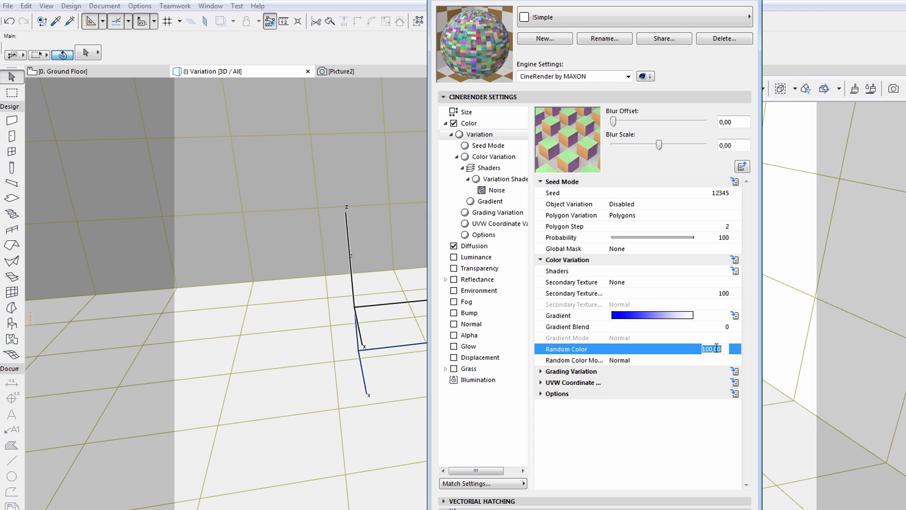
{"action": "type", "text": "0"}
{"action": "key", "text": "Return"}
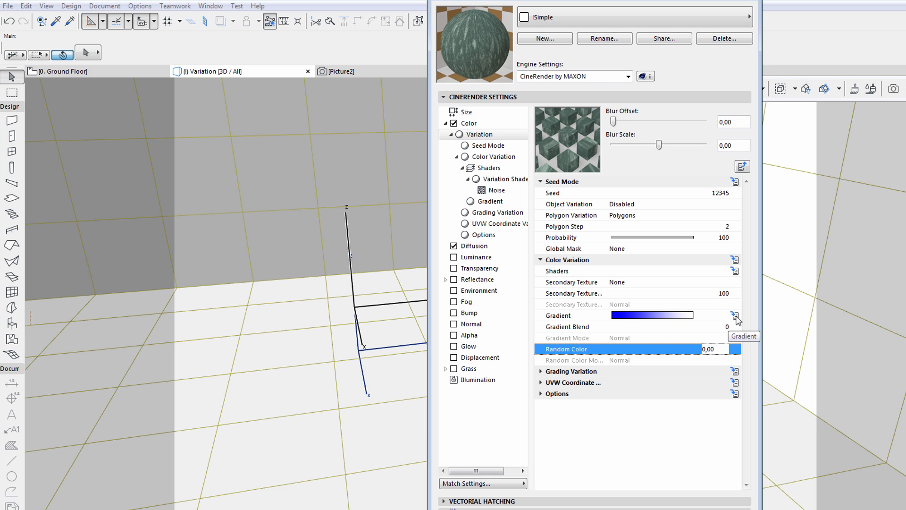
Open the Color Variation gradient and add three knots after the blue start knot
{"action": "left_click", "coordinate": [735, 315]}
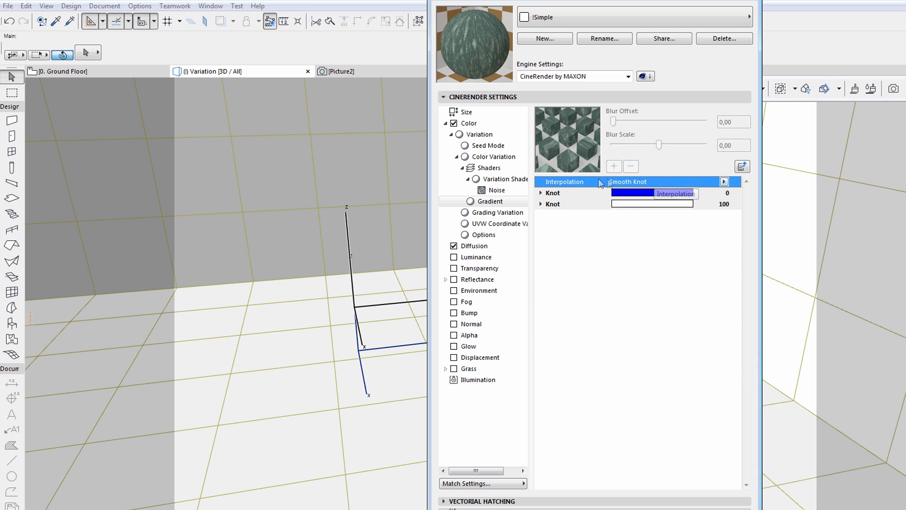
{"action": "left_click", "coordinate": [580, 193]}
{"action": "left_click", "coordinate": [614, 166]}
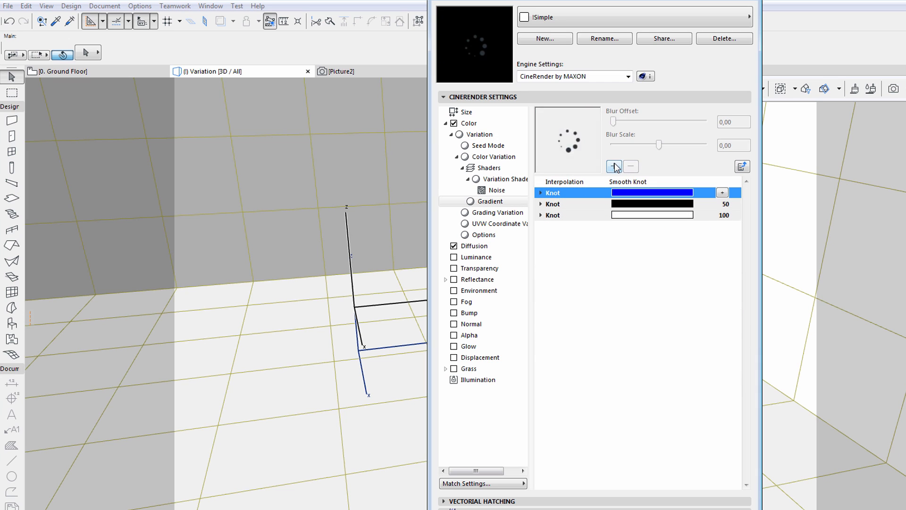
{"action": "left_click", "coordinate": [614, 166]}
{"action": "left_click", "coordinate": [614, 167]}
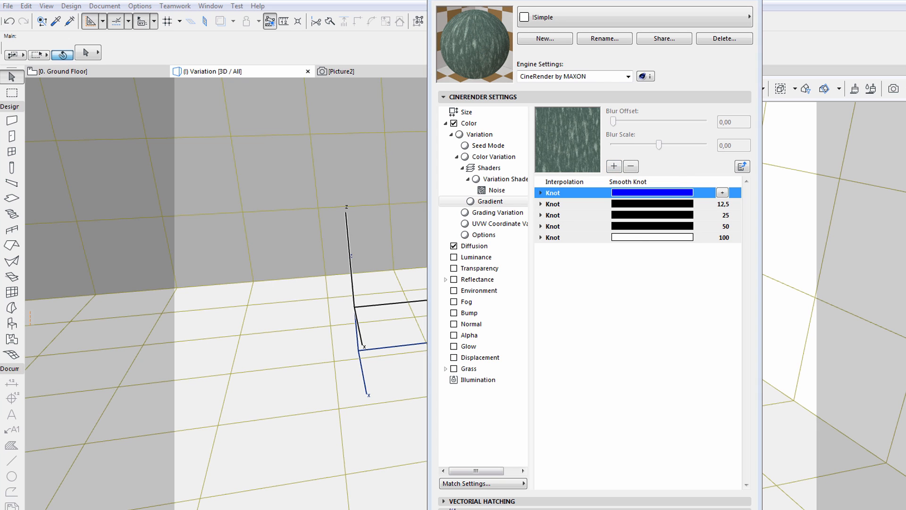
Color the gradient's start knot a muted teal with RGB 78, 111, 116
{"action": "left_click", "coordinate": [660, 192]}
{"action": "left_click", "coordinate": [588, 243]}
{"action": "left_click", "coordinate": [650, 226]}
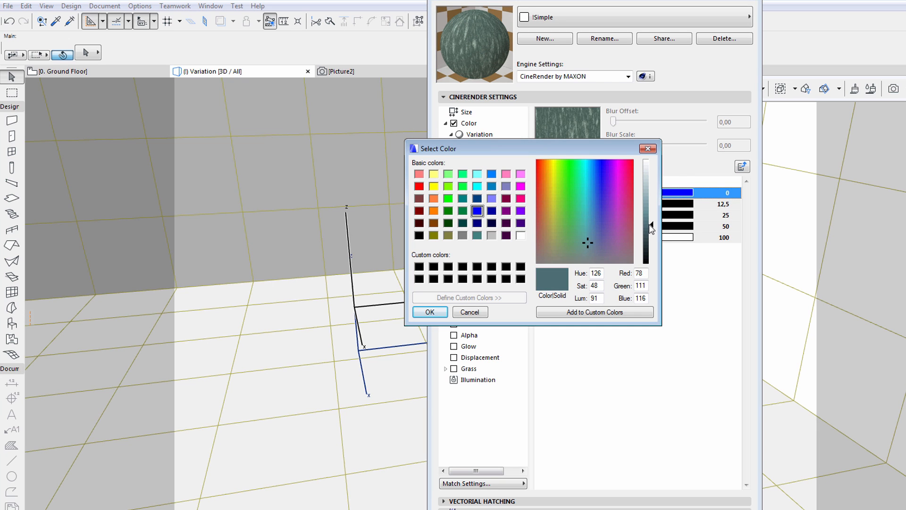
{"action": "key", "text": "Return"}
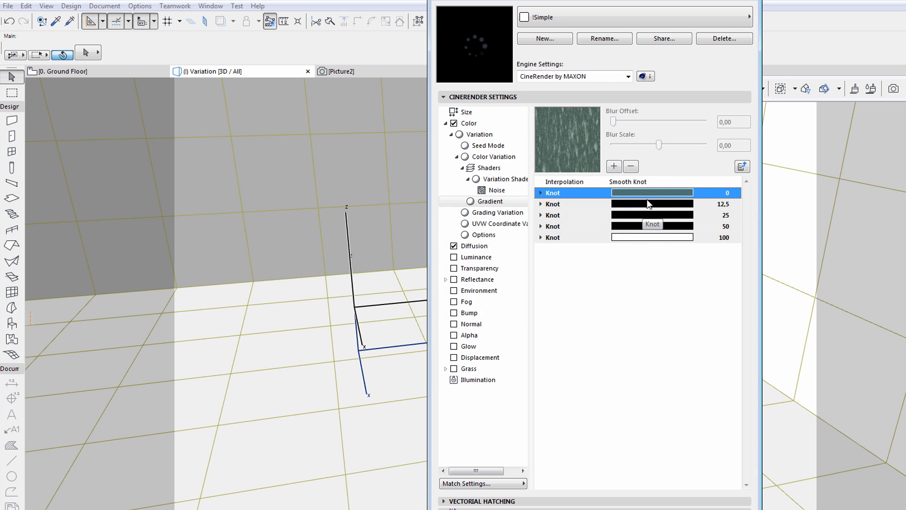
Color the gradient knot at 12.5 a light tan
{"action": "left_click", "coordinate": [650, 204]}
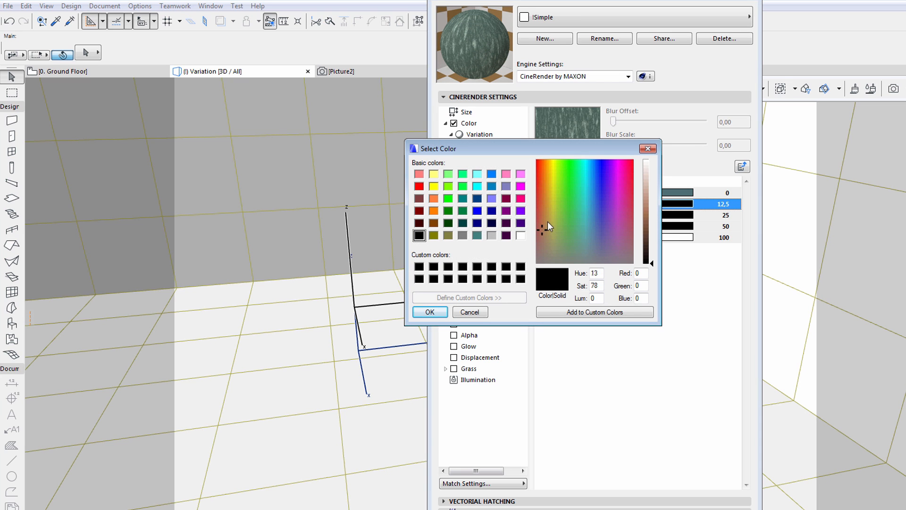
{"action": "left_click", "coordinate": [547, 221]}
{"action": "left_click", "coordinate": [647, 198]}
{"action": "key", "text": "Return"}
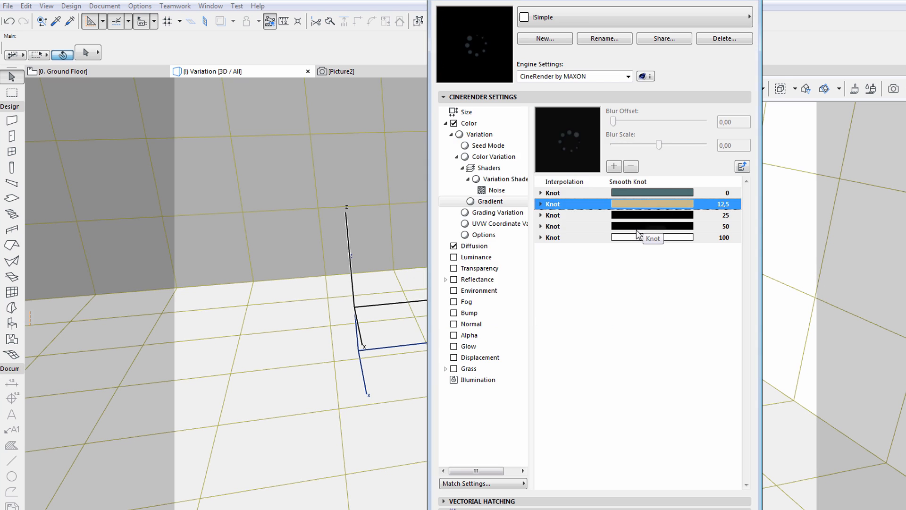
Color the gradient knot at 25 a dark red
{"action": "left_click", "coordinate": [653, 215]}
{"action": "left_click", "coordinate": [652, 214]}
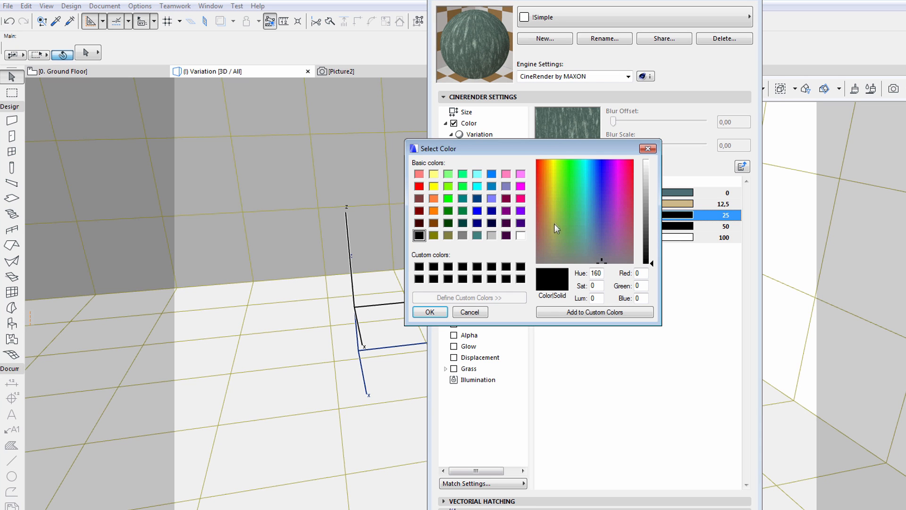
{"action": "left_click", "coordinate": [630, 211]}
{"action": "left_click_drag", "start_coordinate": [646, 211], "coordinate": [647, 219]}
{"action": "key", "text": "Return"}
Color the gradient knot at 50 a medium green with RGB 80, 119, 66
{"action": "left_click", "coordinate": [665, 226]}
{"action": "left_click", "coordinate": [666, 226]}
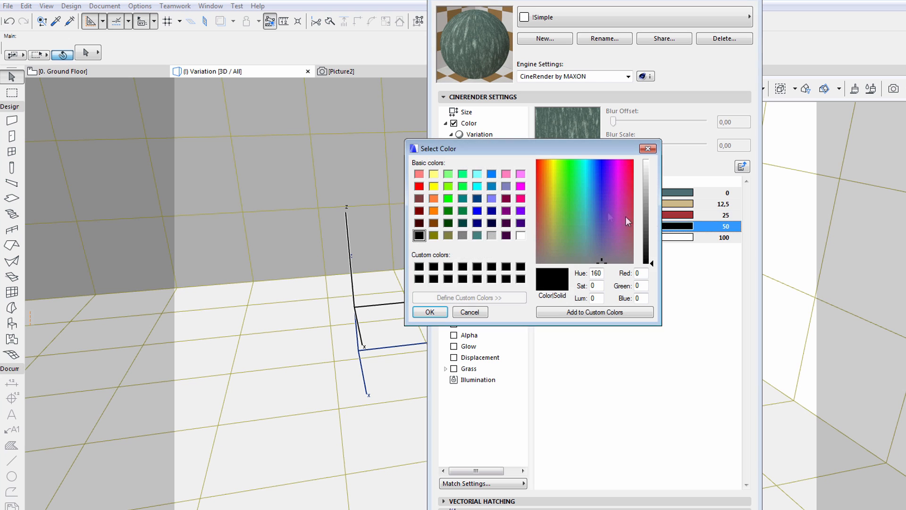
{"action": "left_click", "coordinate": [645, 227]}
{"action": "left_click_drag", "start_coordinate": [646, 228], "coordinate": [646, 230]}
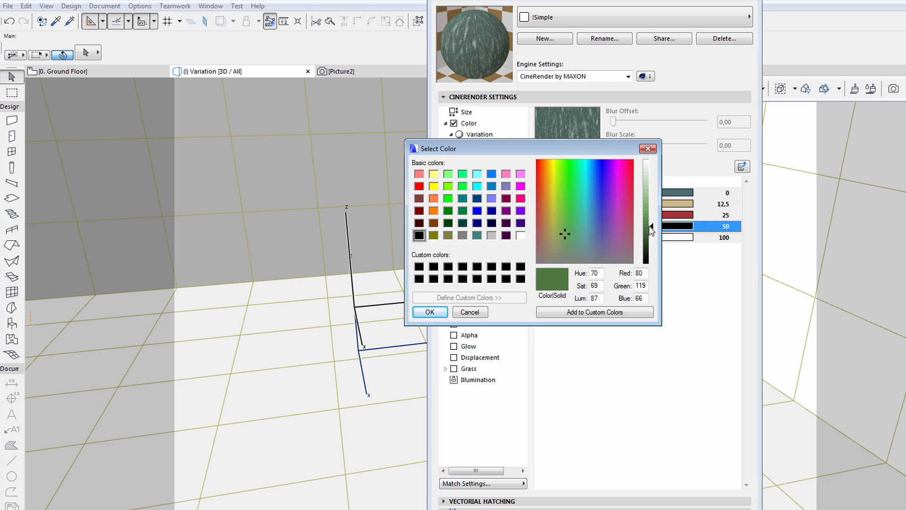
{"action": "key", "text": "Return"}
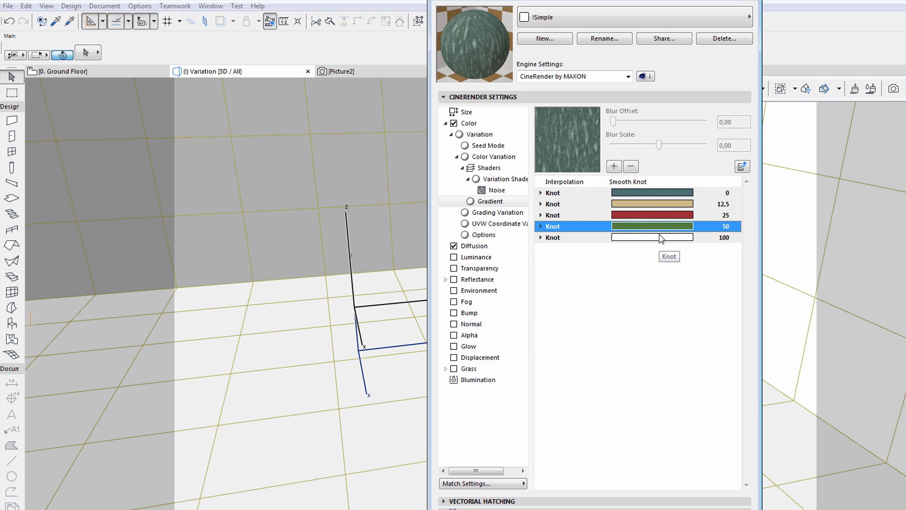
Color the gradient's end knot a golden yellow with RGB 234, 193, 100
{"action": "left_click", "coordinate": [660, 237]}
{"action": "left_click", "coordinate": [660, 237]}
{"action": "left_click", "coordinate": [547, 185]}
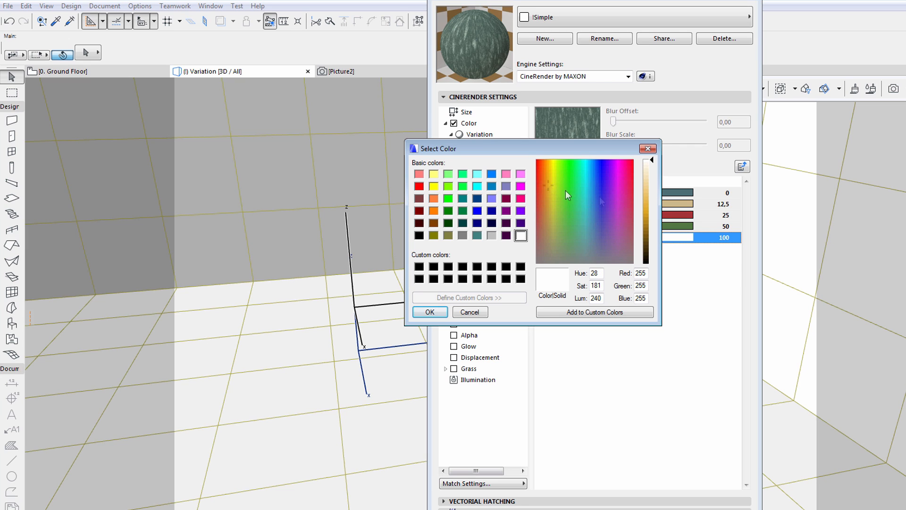
{"action": "left_click_drag", "start_coordinate": [647, 183], "coordinate": [649, 196]}
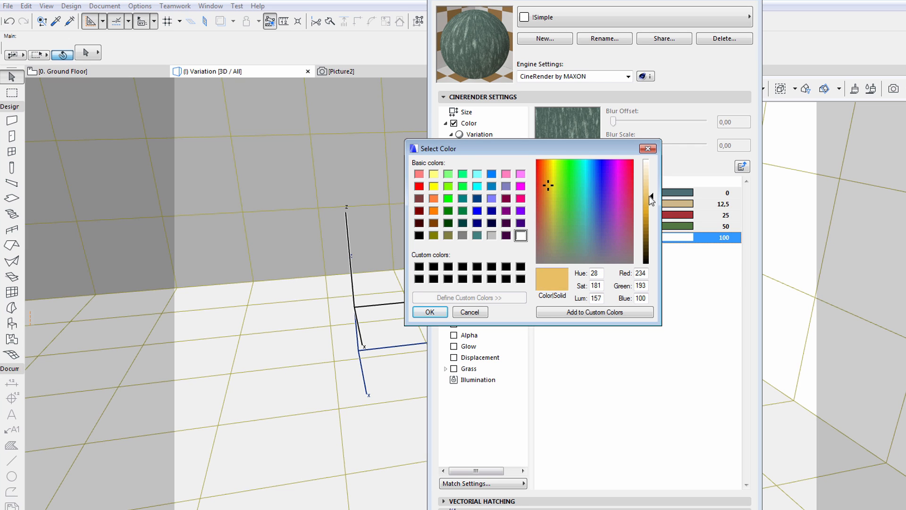
{"action": "key", "text": "Return"}
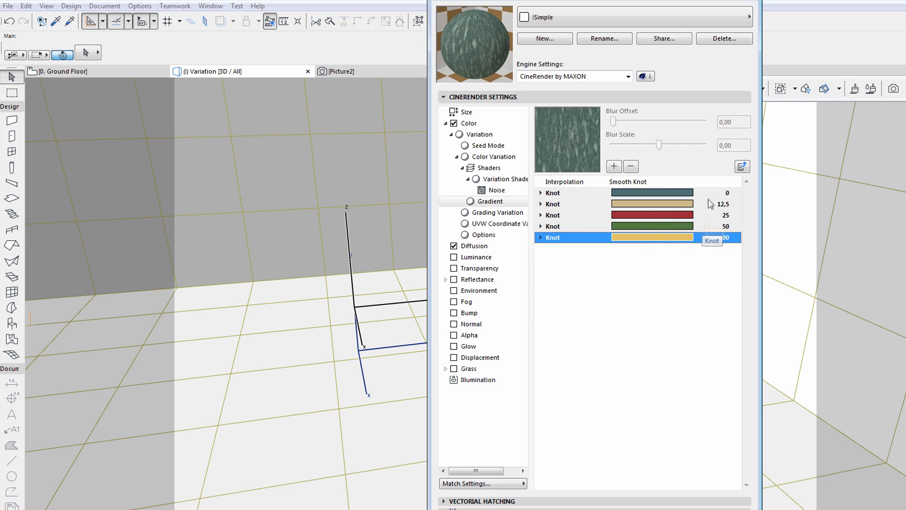
Set the gradient's Interpolation to None and step back out to the Variation shader settings
{"action": "left_click", "coordinate": [729, 181]}
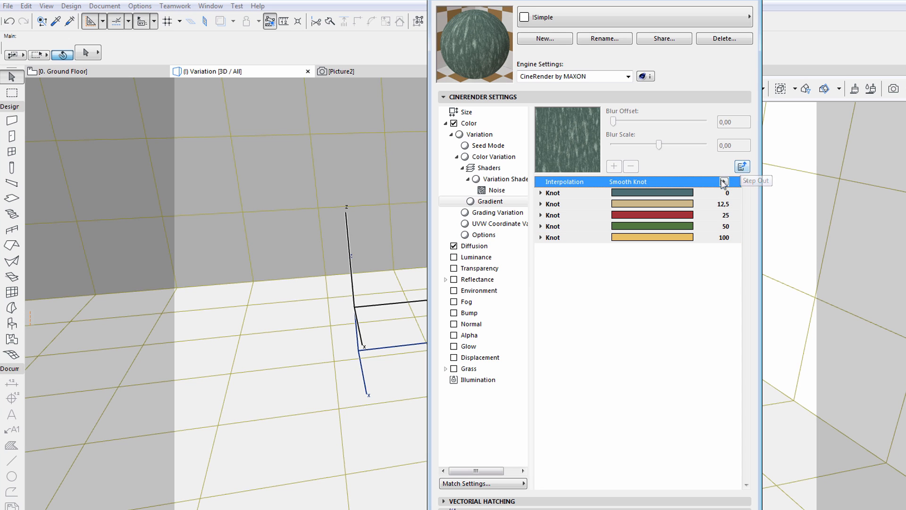
{"action": "left_click", "coordinate": [724, 182]}
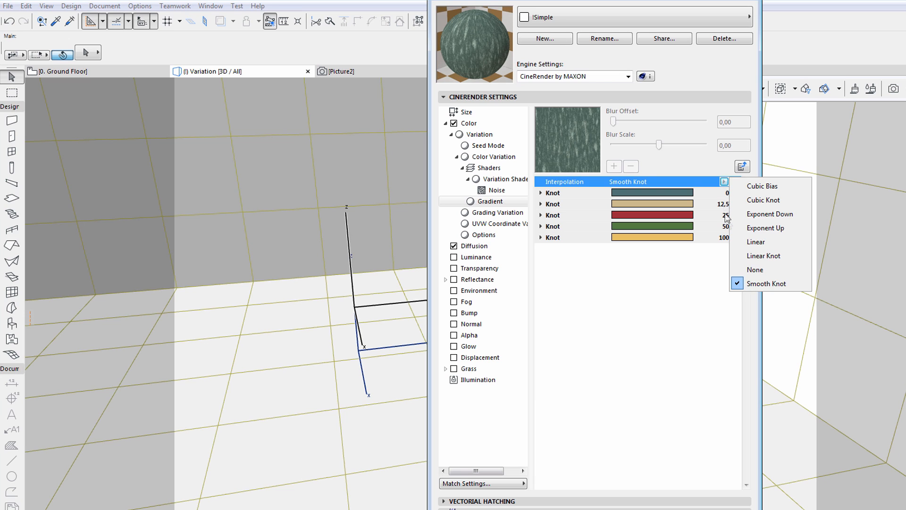
{"action": "left_click", "coordinate": [757, 269]}
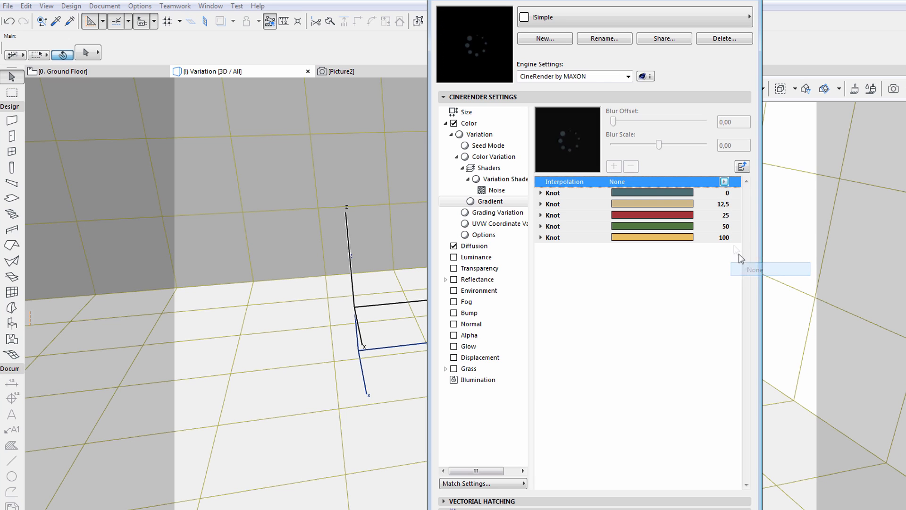
{"action": "left_click", "coordinate": [742, 167]}
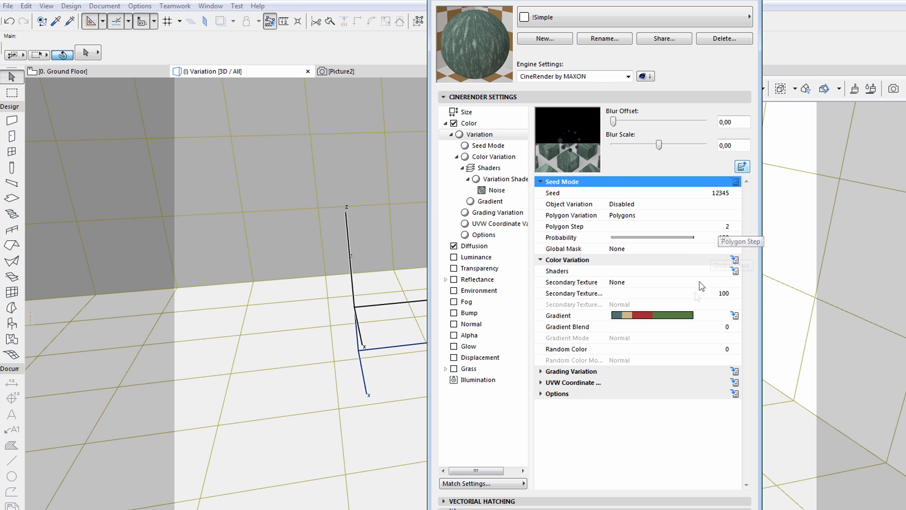
Move the tan gradient knot to position 70 and return to the Variation shader settings
{"action": "left_click", "coordinate": [735, 315]}
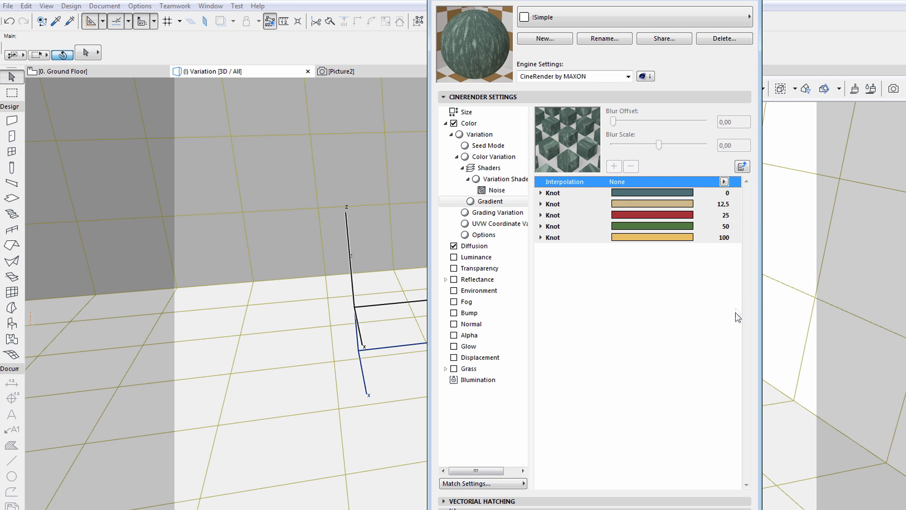
{"action": "double_click", "coordinate": [723, 204]}
{"action": "type", "text": "70"}
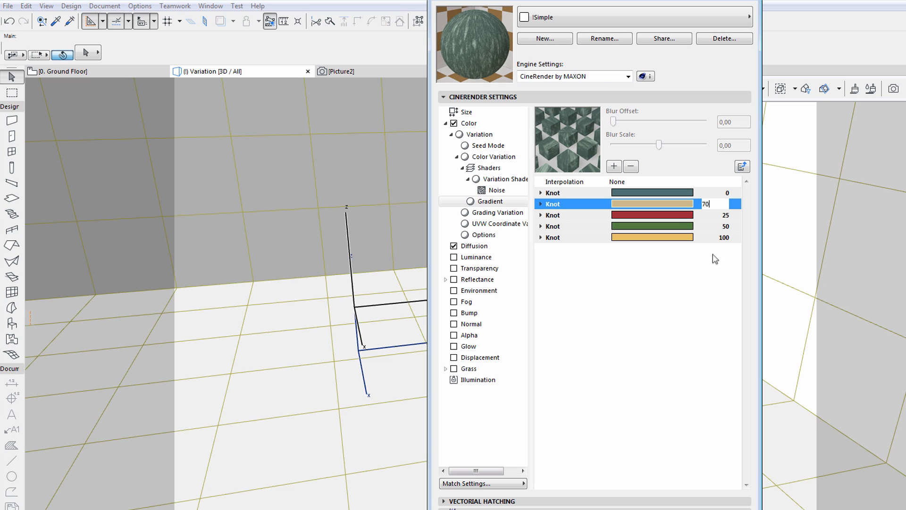
{"action": "key", "text": "Return"}
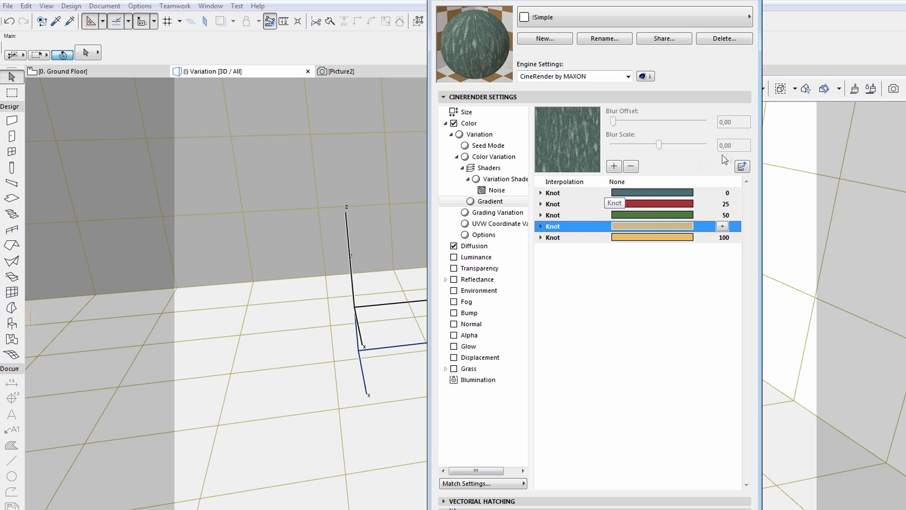
{"action": "left_click", "coordinate": [742, 166]}
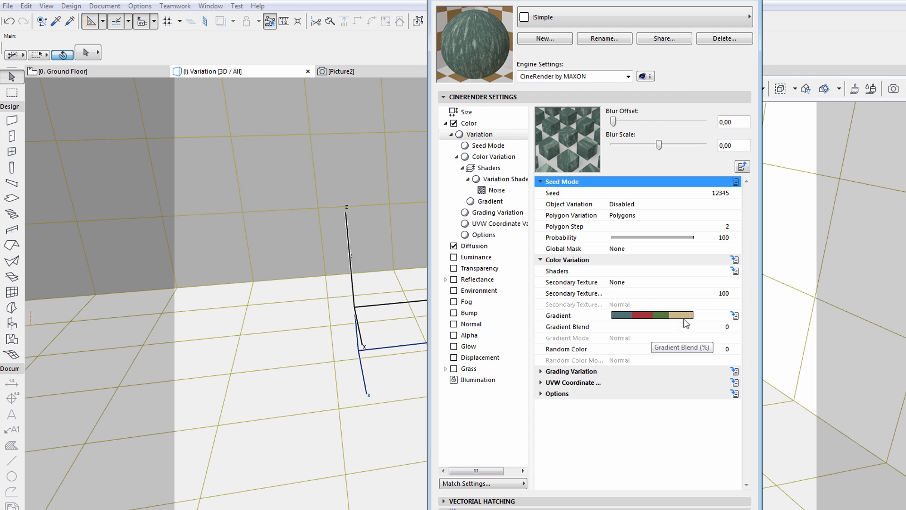
Set the Color Variation's Gradient Blend to 30 and its Gradient Mode to Average
{"action": "left_click", "coordinate": [727, 328]}
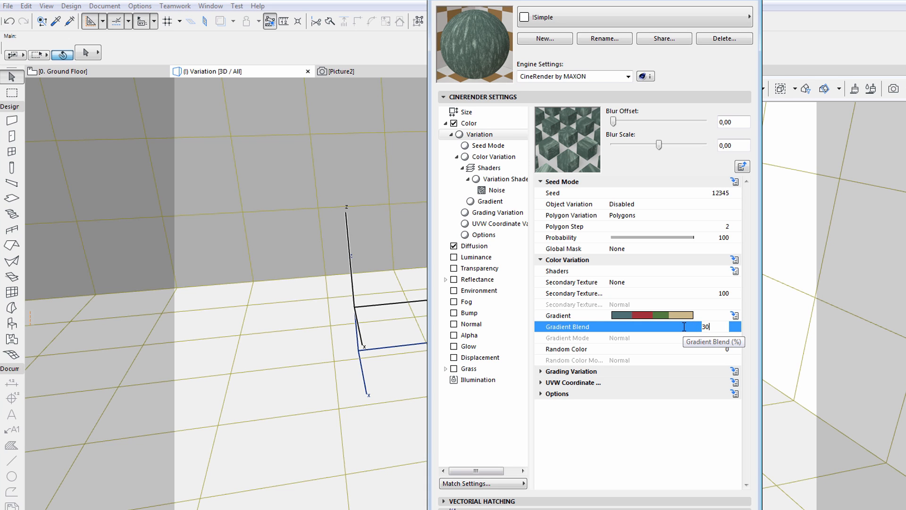
{"action": "key", "text": "Return"}
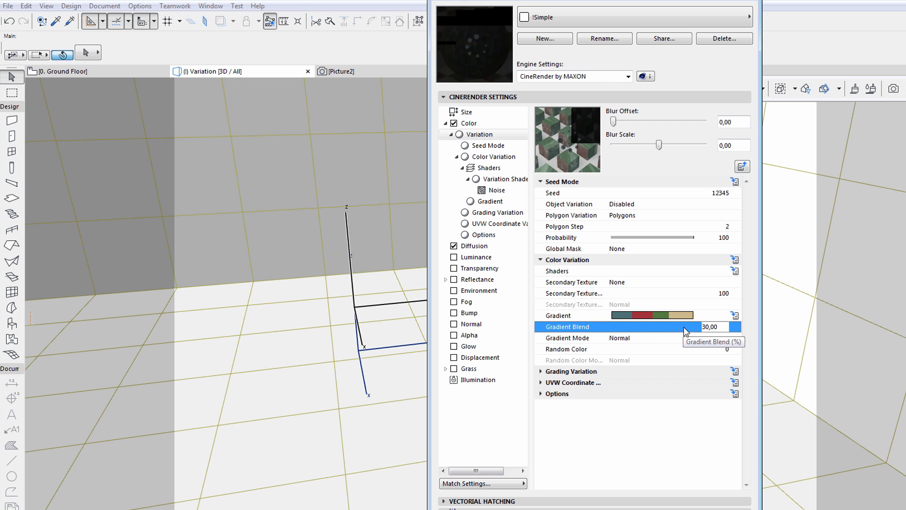
{"action": "left_click", "coordinate": [722, 339]}
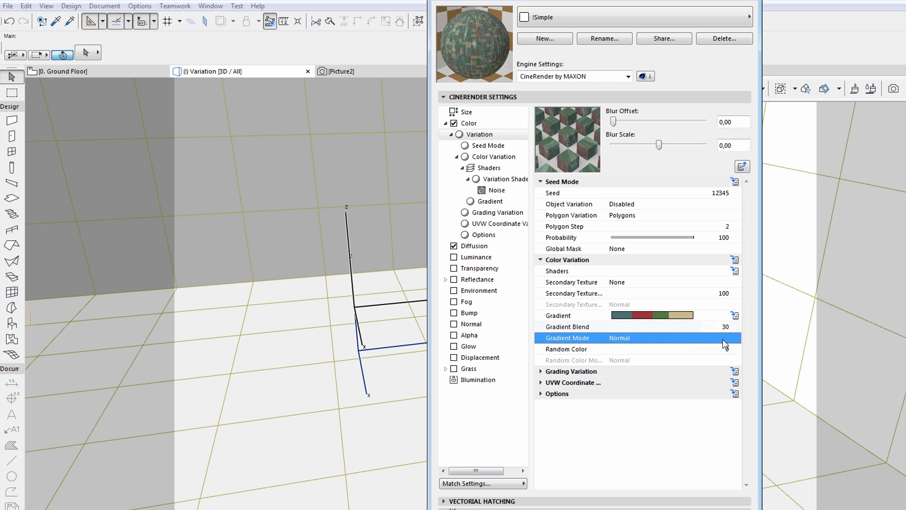
{"action": "left_click", "coordinate": [724, 338]}
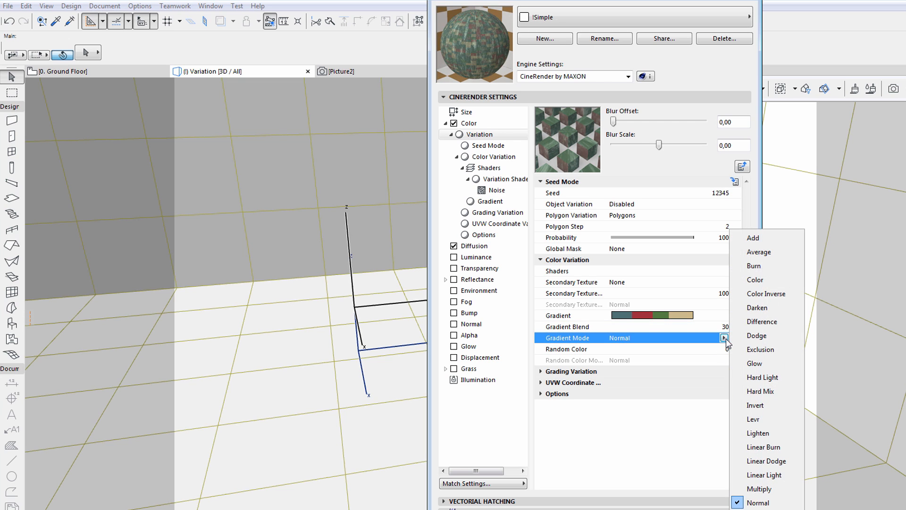
{"action": "left_click", "coordinate": [777, 251]}
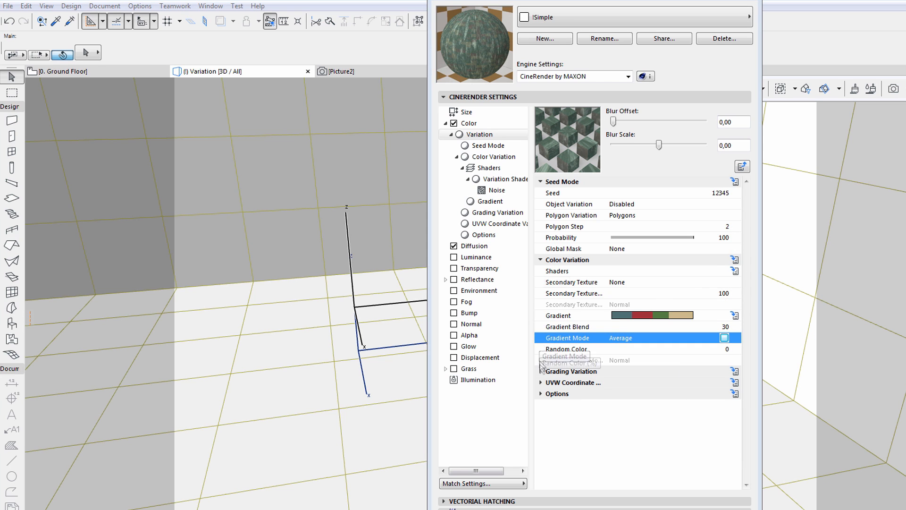
Expand the Grading Variation settings and set both Contrast and Gamma to 10
{"action": "left_click", "coordinate": [563, 372]}
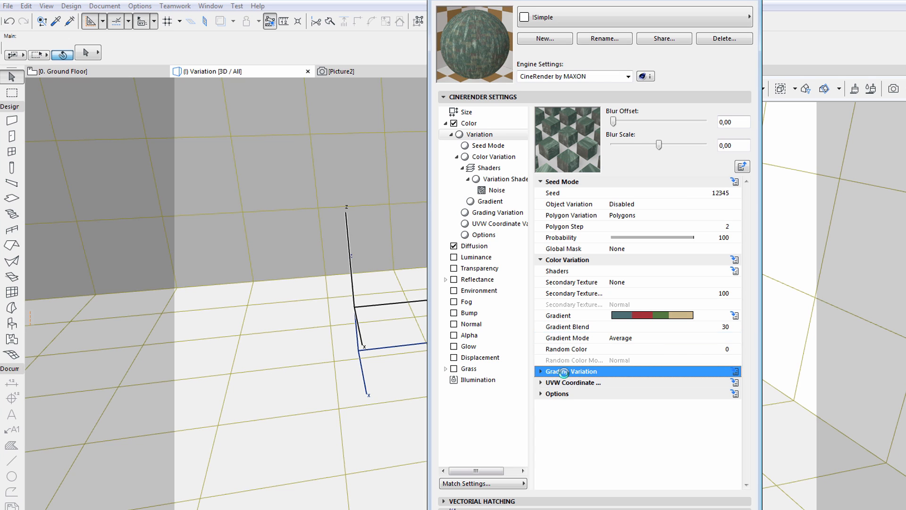
{"action": "left_click", "coordinate": [541, 372]}
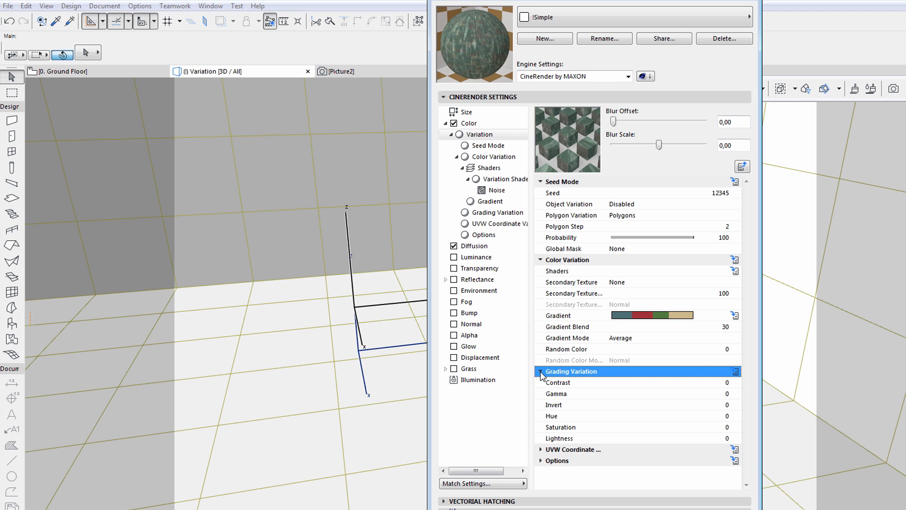
{"action": "left_click", "coordinate": [725, 383]}
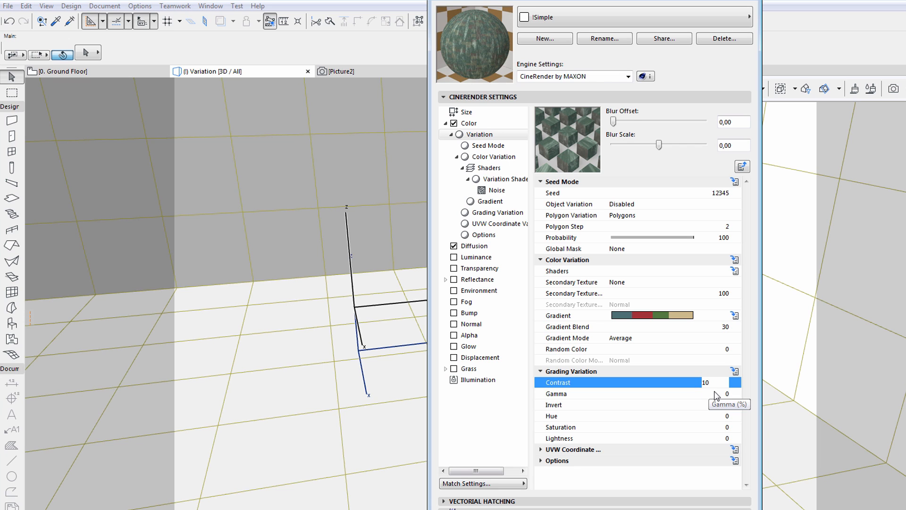
{"action": "left_click", "coordinate": [722, 395]}
{"action": "type", "text": "10"}
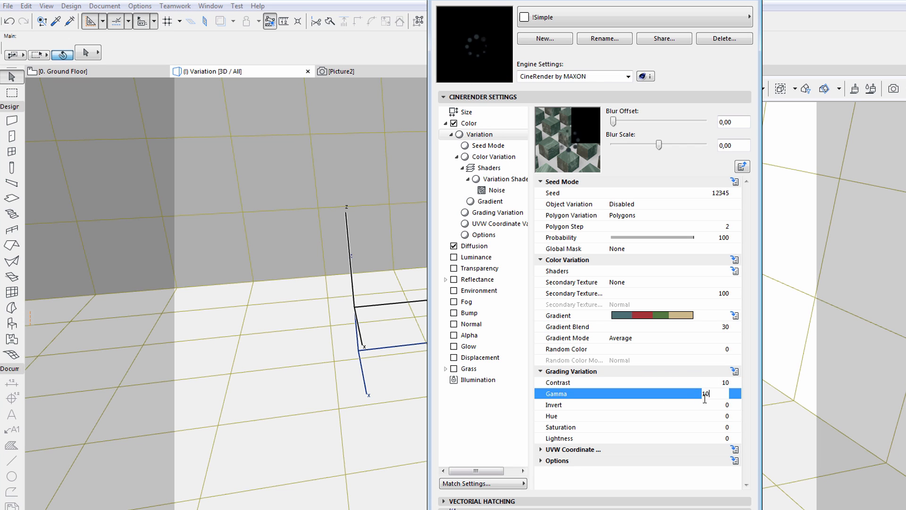
{"action": "key", "text": "Return"}
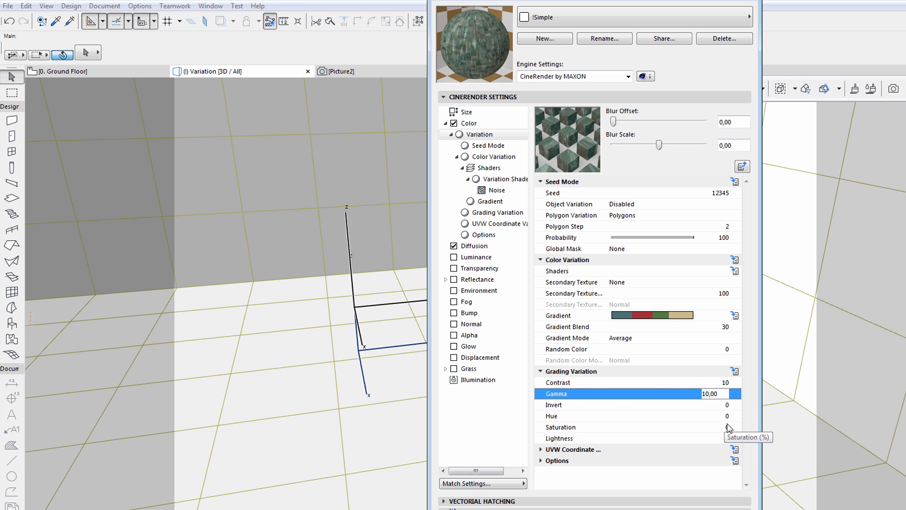
Set the Grading Variation's Saturation to 5
{"action": "left_click", "coordinate": [727, 425]}
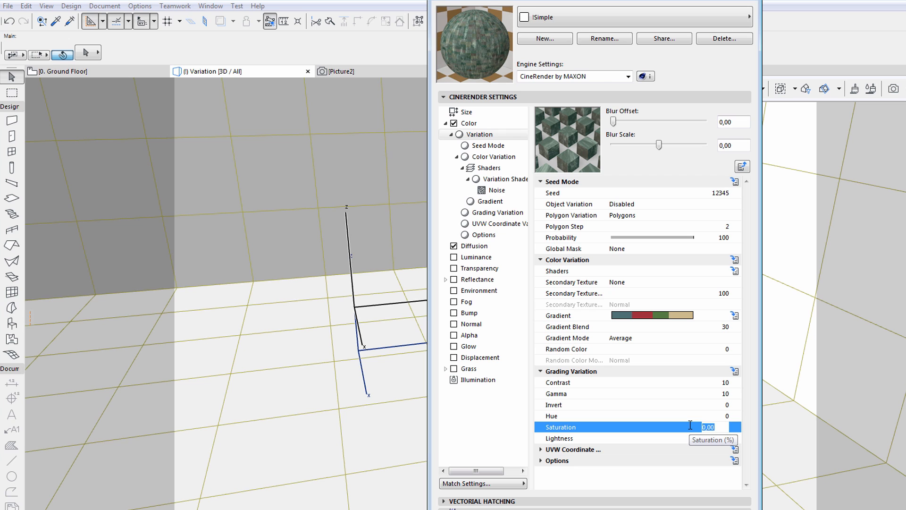
{"action": "type", "text": "5"}
{"action": "key", "text": "Return"}
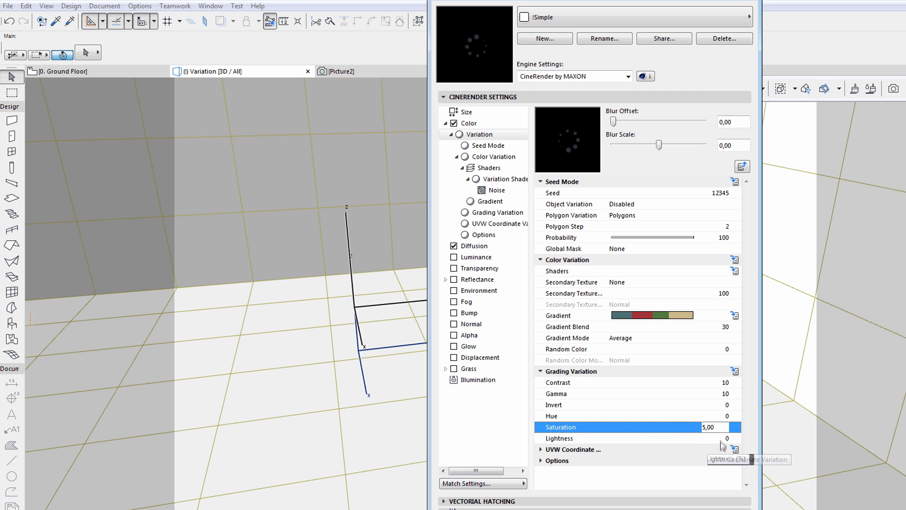
{"action": "left_click", "coordinate": [725, 438]}
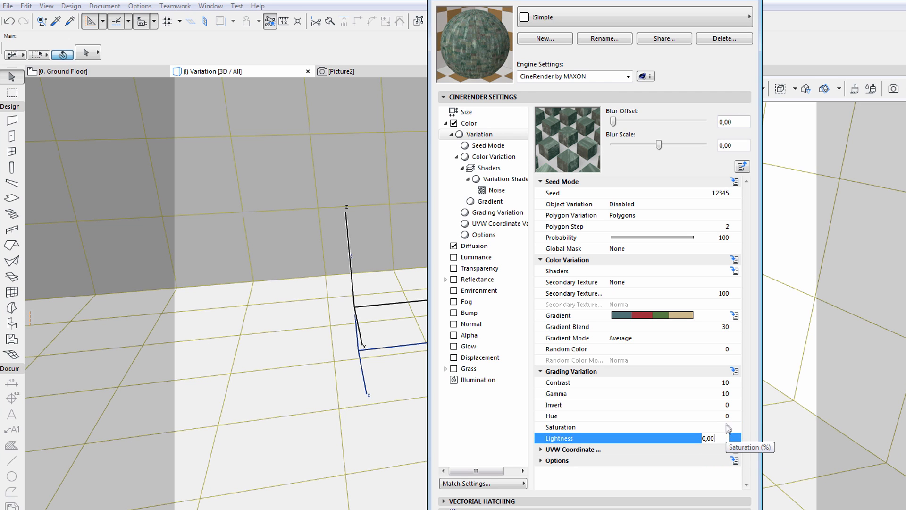
Set the Grading Variation's Hue to 5 and its Saturation to 20
{"action": "left_click", "coordinate": [721, 416]}
{"action": "type", "text": "5"}
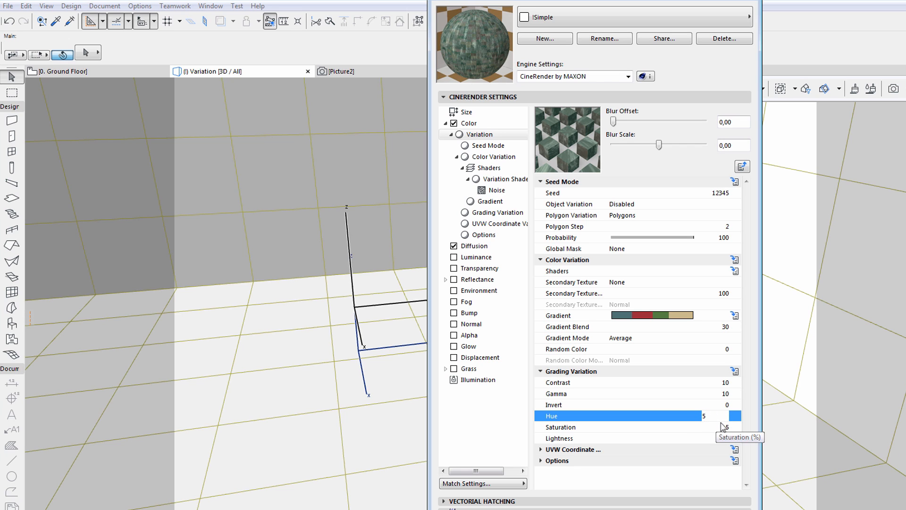
{"action": "left_click", "coordinate": [726, 428]}
{"action": "type", "text": "20"}
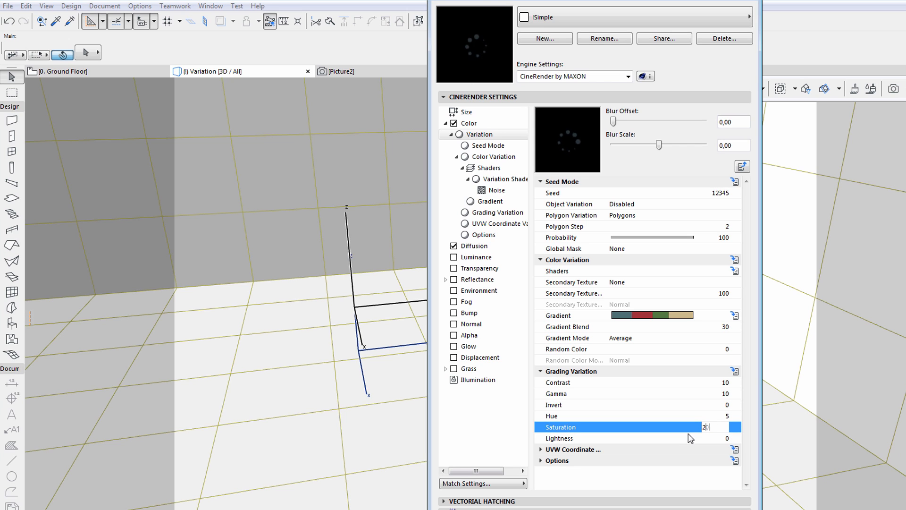
{"action": "key", "text": "Return"}
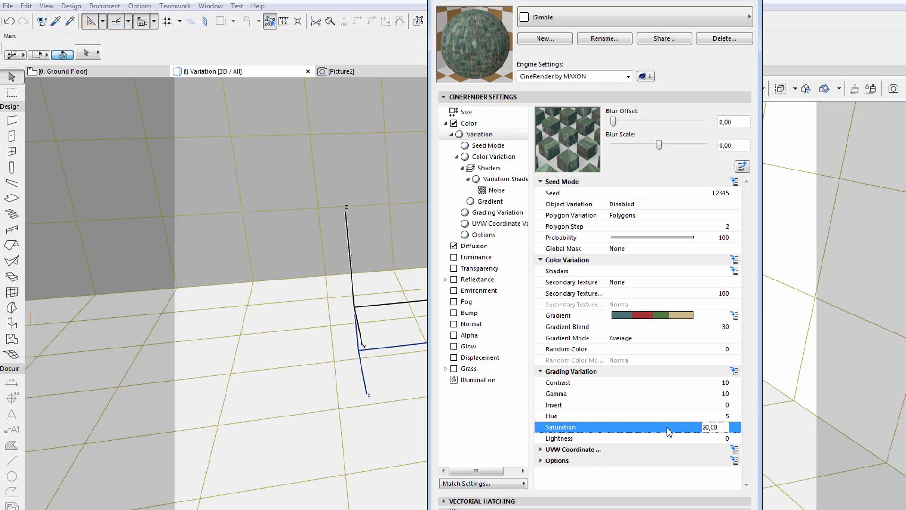
Set the UVW Coordinate Variation's quantized rotation to 45 Degrees and UVW Rotate to 80, and render the 3D view
{"action": "left_click", "coordinate": [547, 449]}
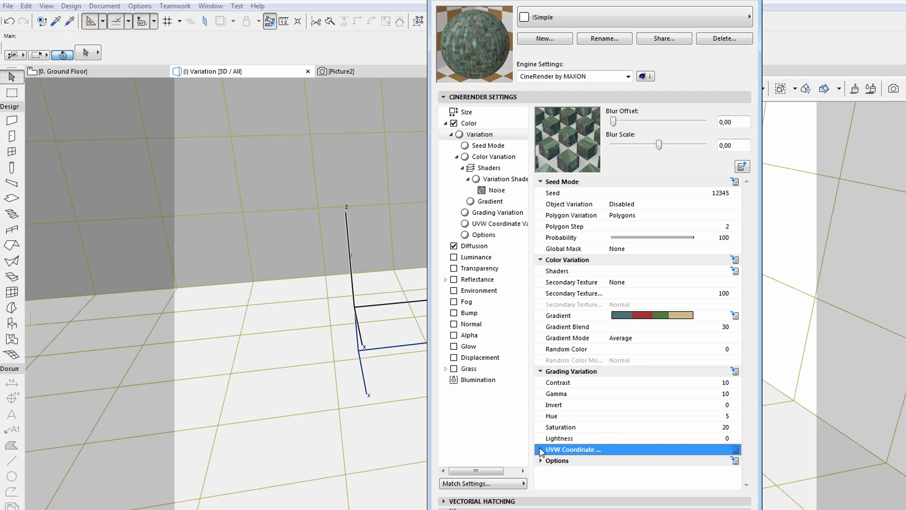
{"action": "left_click", "coordinate": [541, 449]}
{"action": "scroll", "coordinate": [541, 454], "scroll_direction": "down", "scroll_amount": 1}
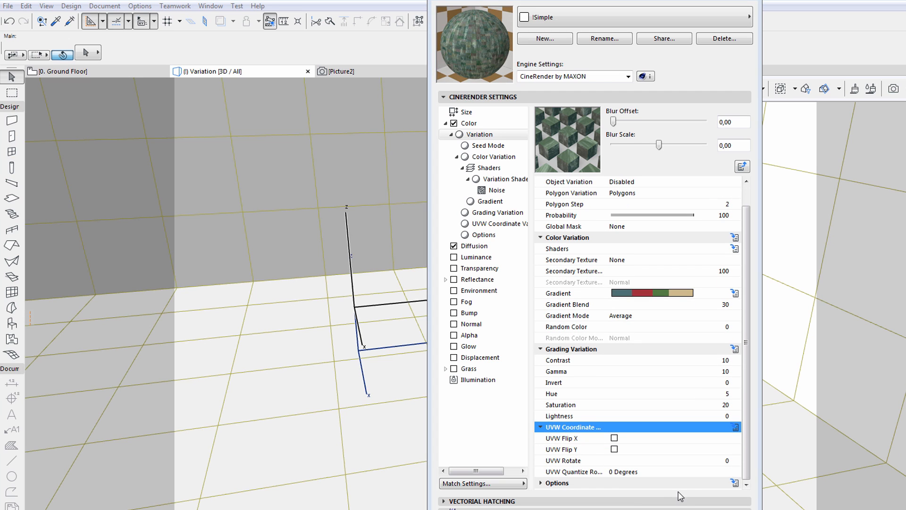
{"action": "left_click", "coordinate": [664, 469]}
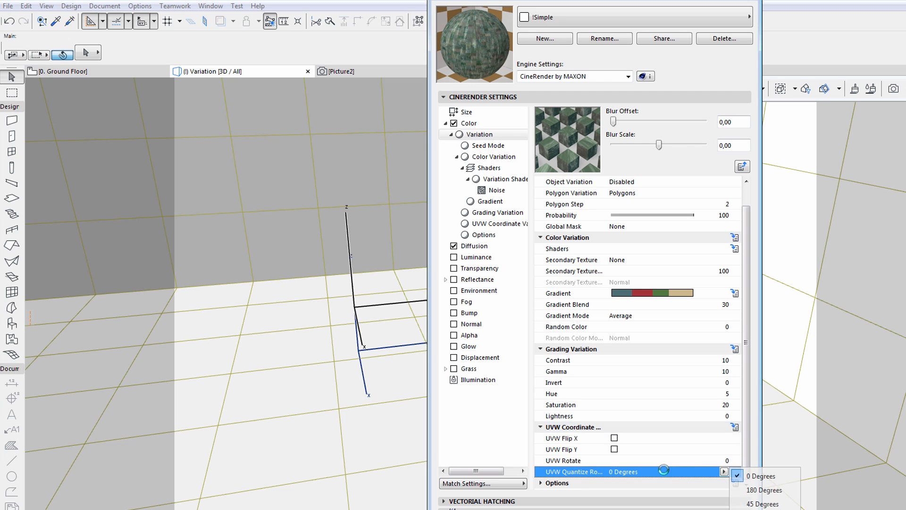
{"action": "left_click", "coordinate": [769, 504]}
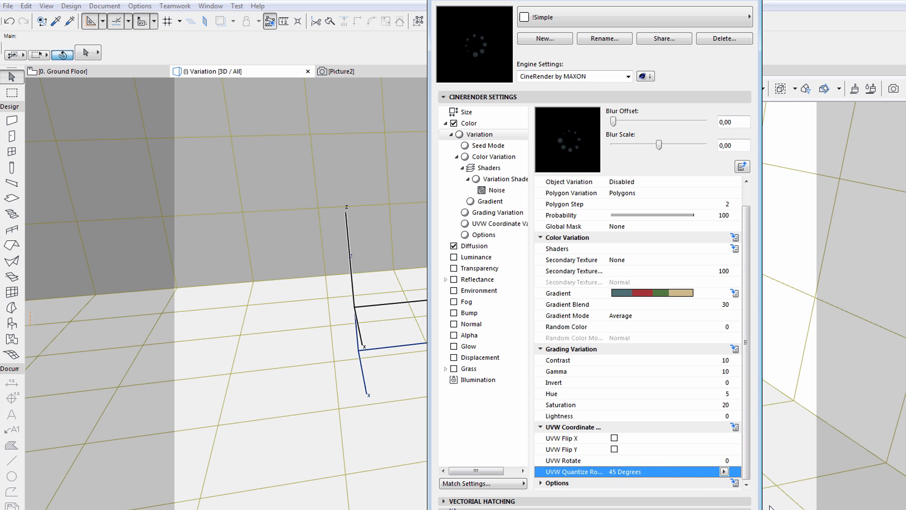
{"action": "left_click", "coordinate": [726, 461]}
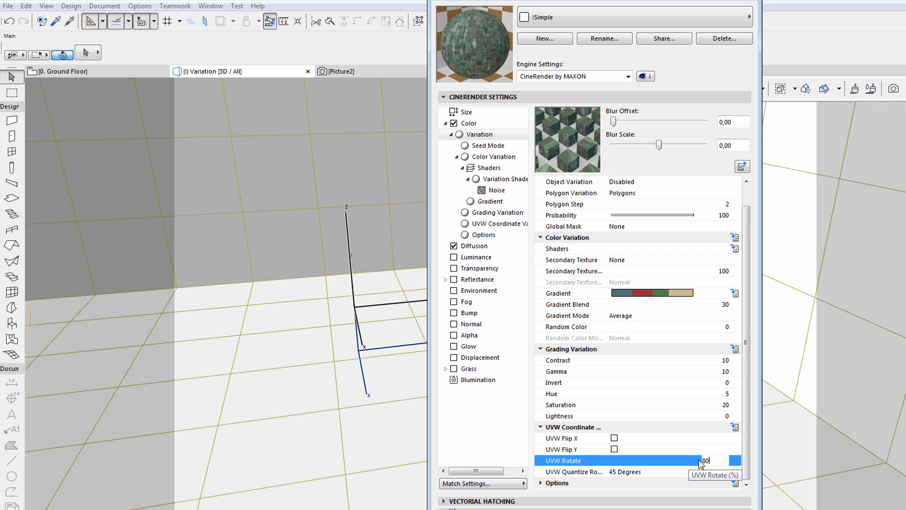
{"action": "type", "text": "80"}
{"action": "key", "text": "Return"}
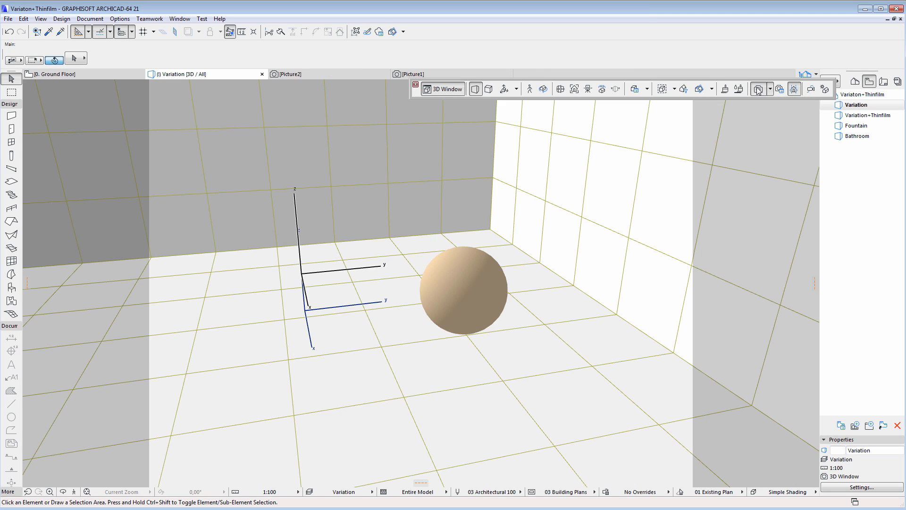
{"action": "left_click", "coordinate": [757, 89]}
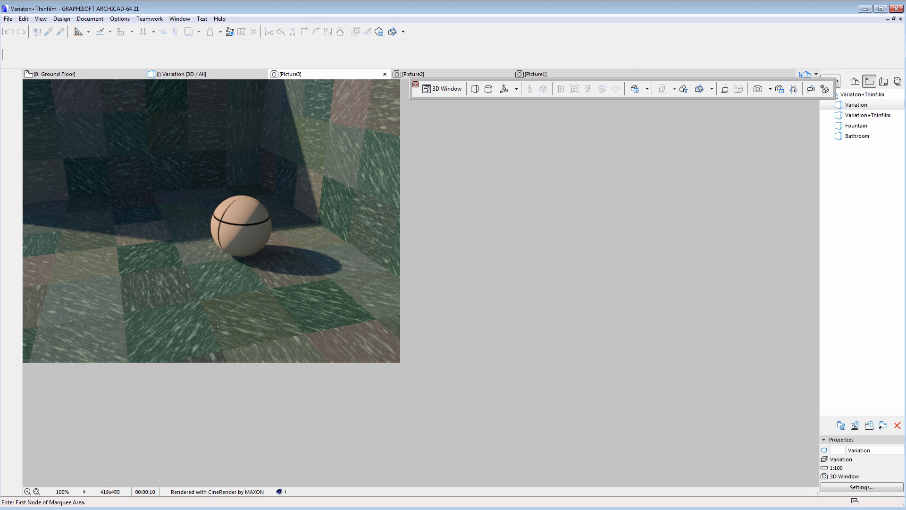
Reopen the surface's settings and turn on its Diffusion and Reflectance channels
{"action": "left_click", "coordinate": [725, 89]}
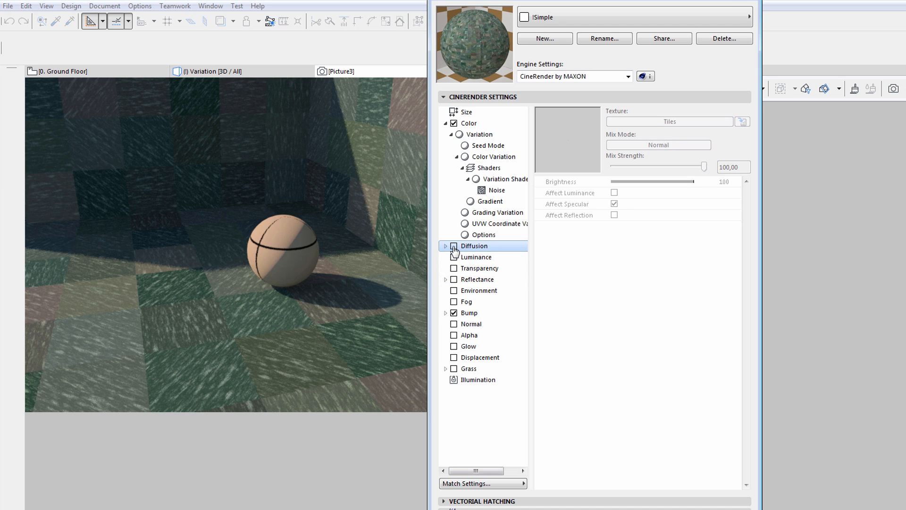
{"action": "left_click", "coordinate": [454, 247]}
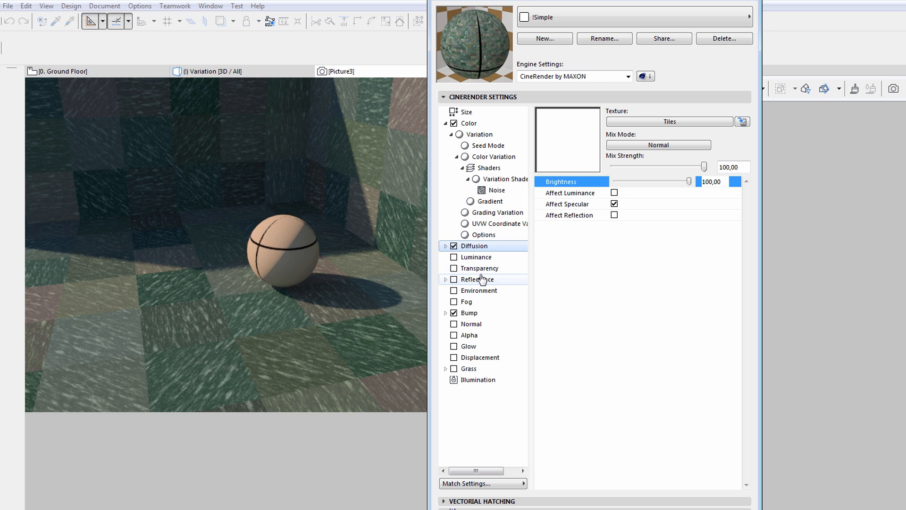
{"action": "left_click", "coordinate": [454, 279]}
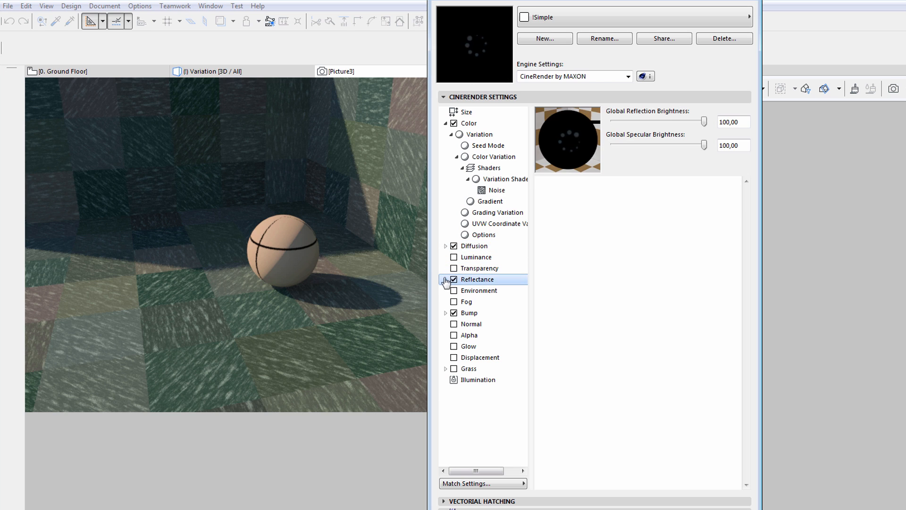
Add a Reflection (Legacy) layer to the surface's Reflectance channel
{"action": "left_click", "coordinate": [445, 279]}
{"action": "left_click", "coordinate": [458, 290]}
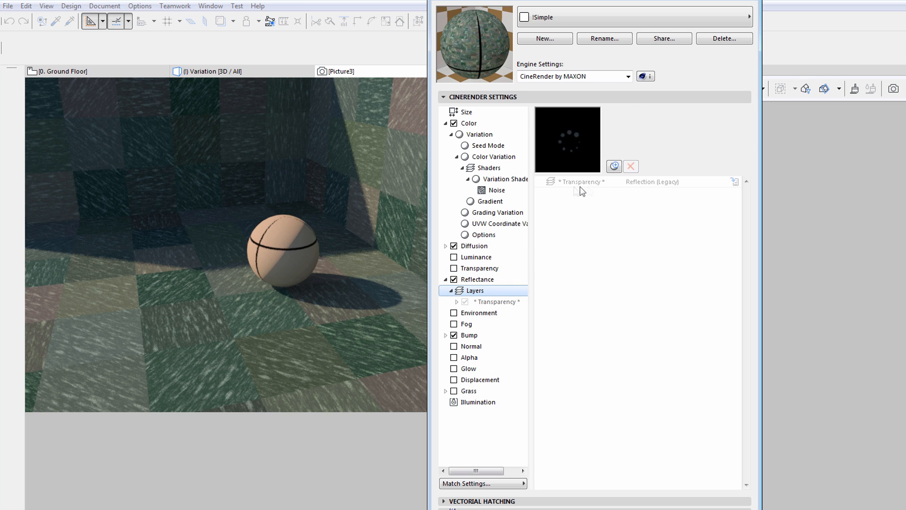
{"action": "left_click", "coordinate": [614, 167]}
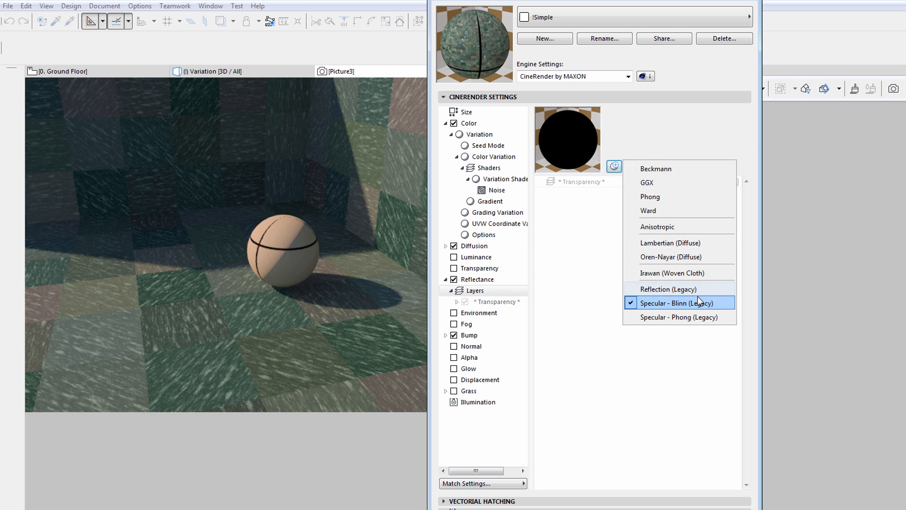
{"action": "left_click", "coordinate": [668, 289]}
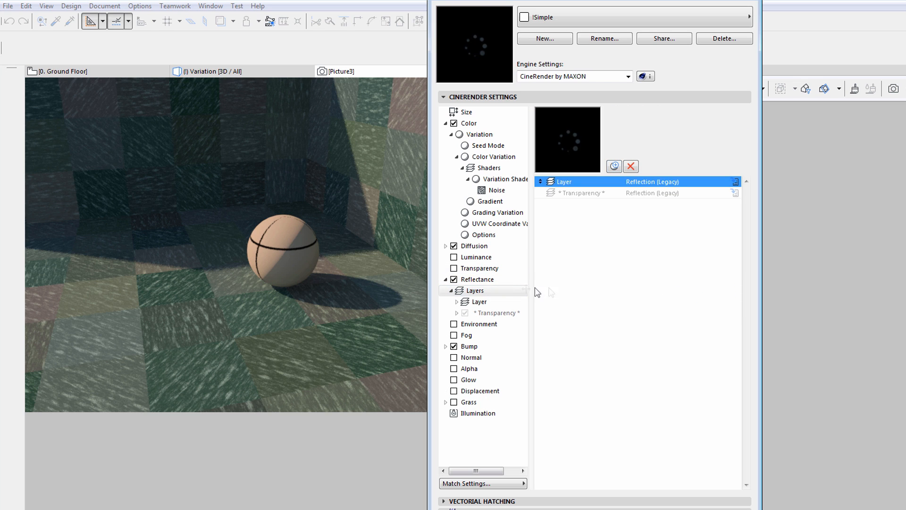
Set the new reflection layer's Attenuation to Additive
{"action": "left_click", "coordinate": [479, 303]}
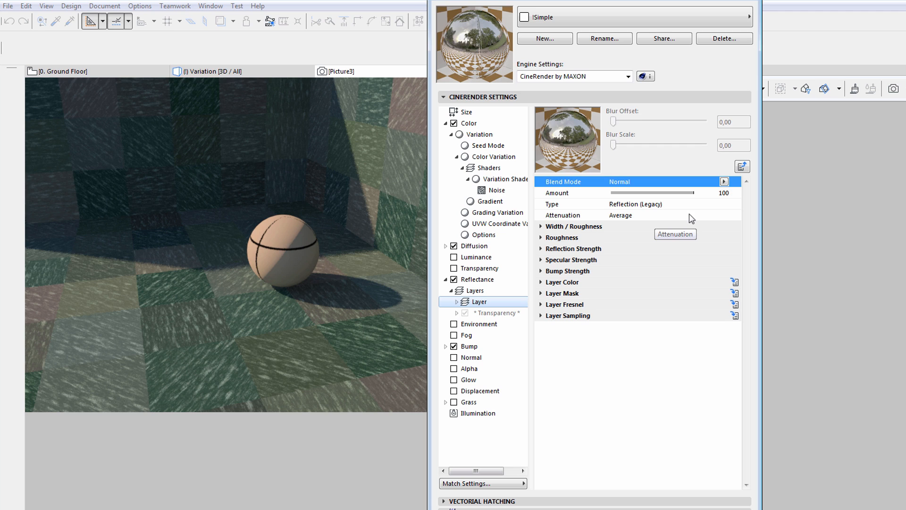
{"action": "left_click", "coordinate": [715, 216]}
{"action": "left_click", "coordinate": [724, 215]}
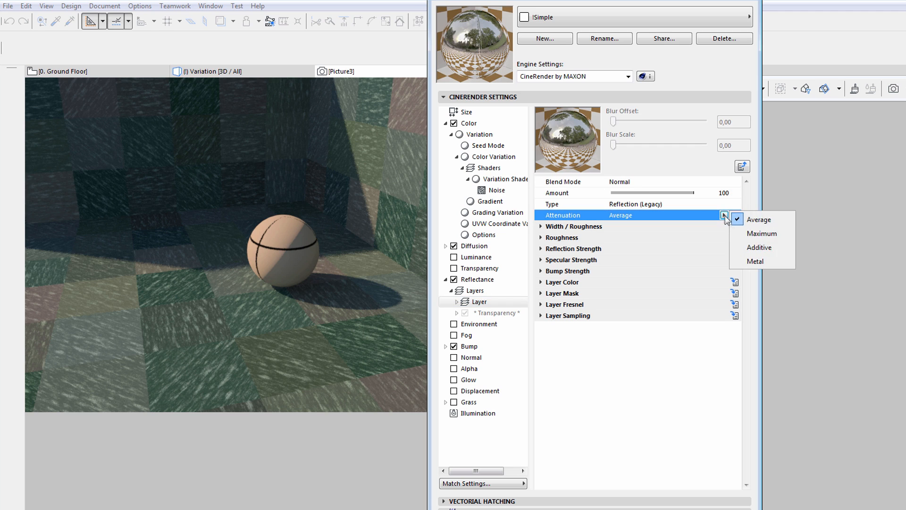
{"action": "left_click", "coordinate": [760, 246]}
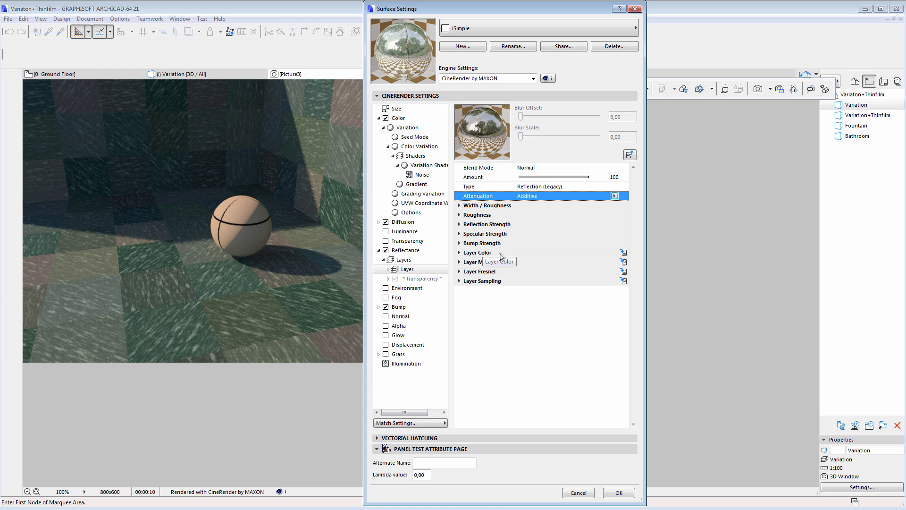
Assign the Variation shader as the texture of the reflection layer's Layer Color and open that shader's settings
{"action": "left_click", "coordinate": [623, 253]}
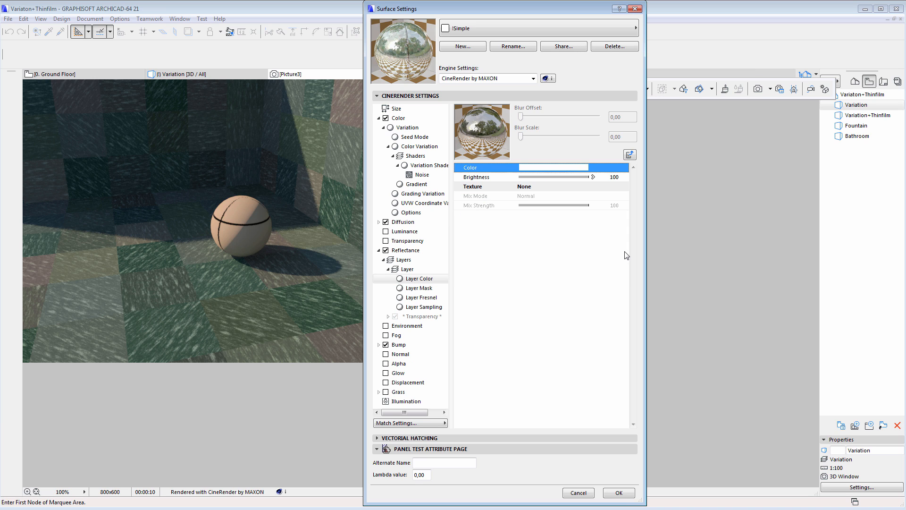
{"action": "left_click", "coordinate": [569, 186]}
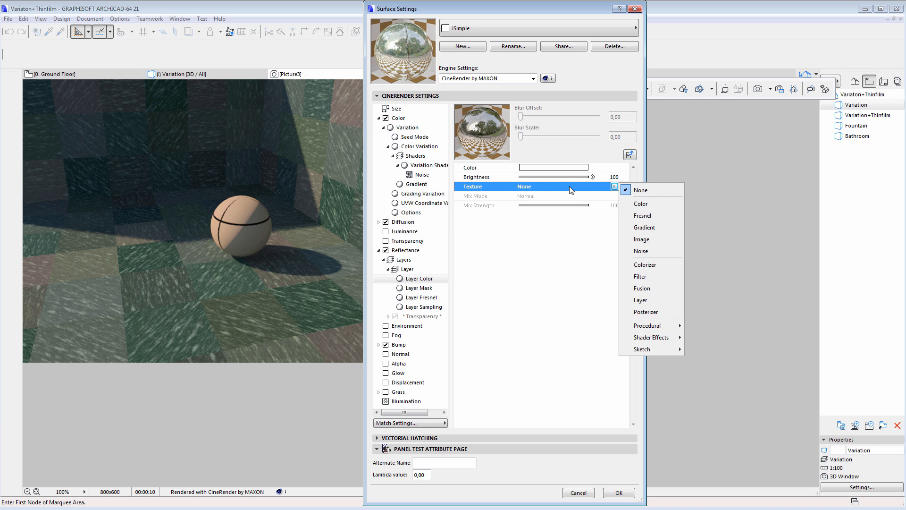
{"action": "mouse_move", "coordinate": [670, 337]}
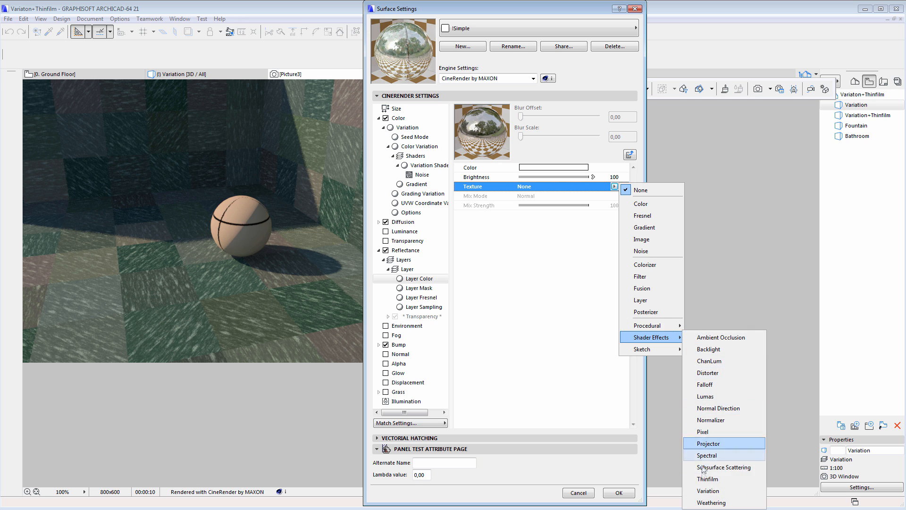
{"action": "left_click", "coordinate": [708, 491]}
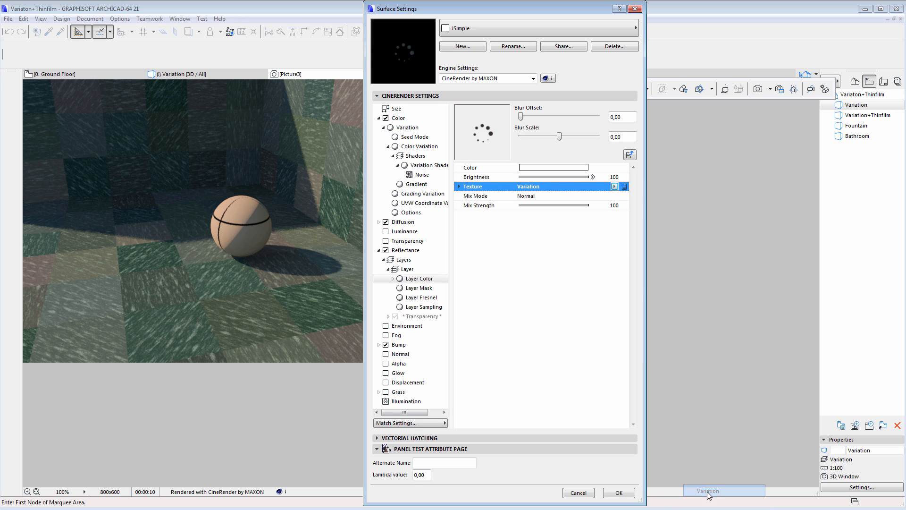
{"action": "left_click", "coordinate": [625, 187]}
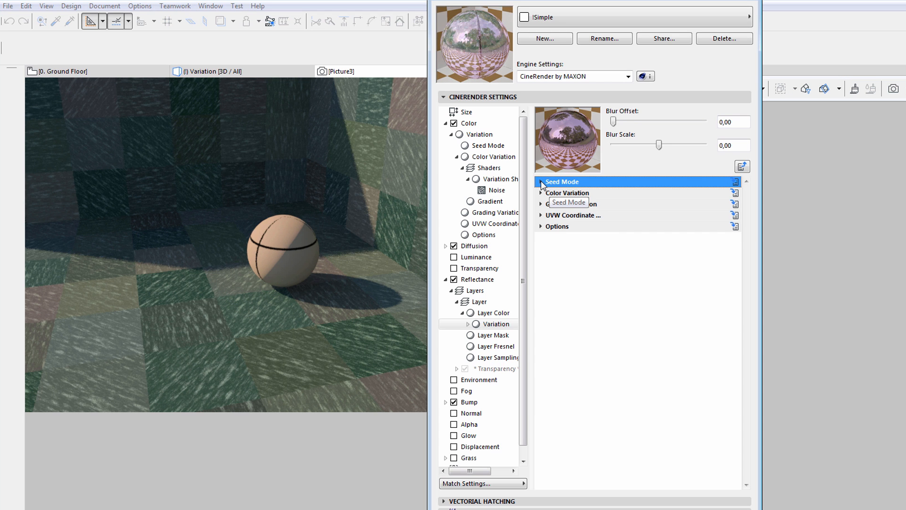
In the layer color shader's Seed Mode, set Polygon Variation to Polygons and Polygon Step to 2
{"action": "left_click", "coordinate": [541, 182]}
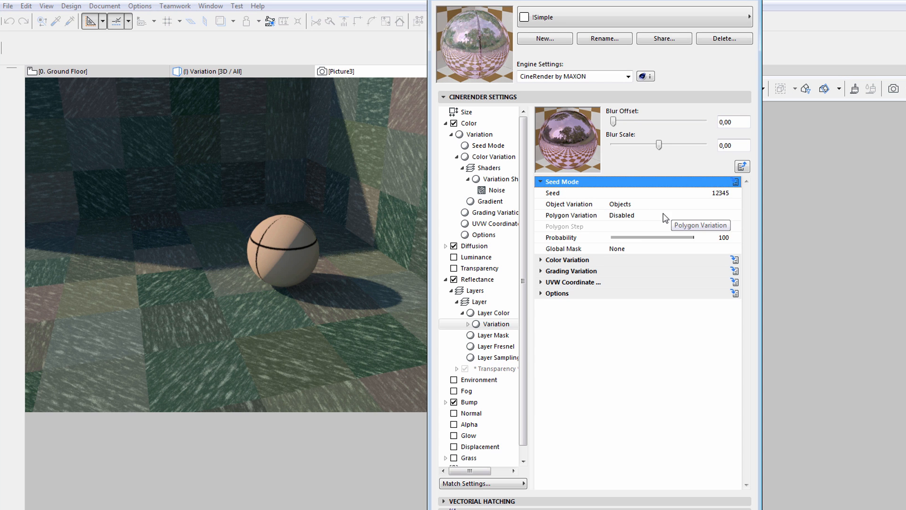
{"action": "left_click", "coordinate": [680, 215]}
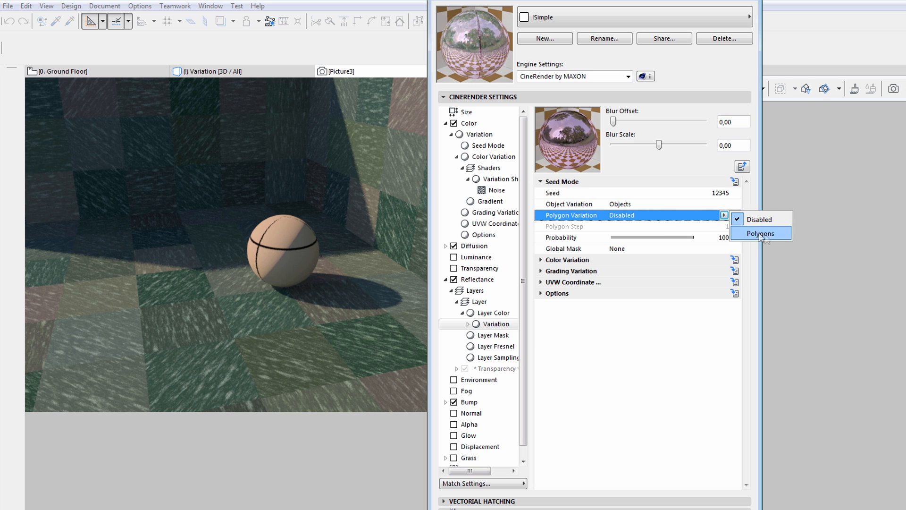
{"action": "left_click", "coordinate": [769, 236]}
{"action": "left_click", "coordinate": [687, 227]}
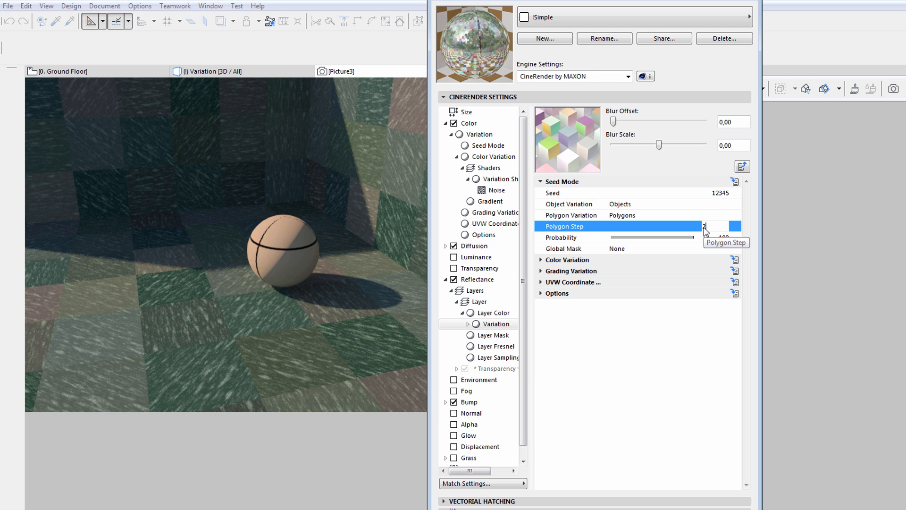
{"action": "type", "text": "2"}
{"action": "key", "text": "Return"}
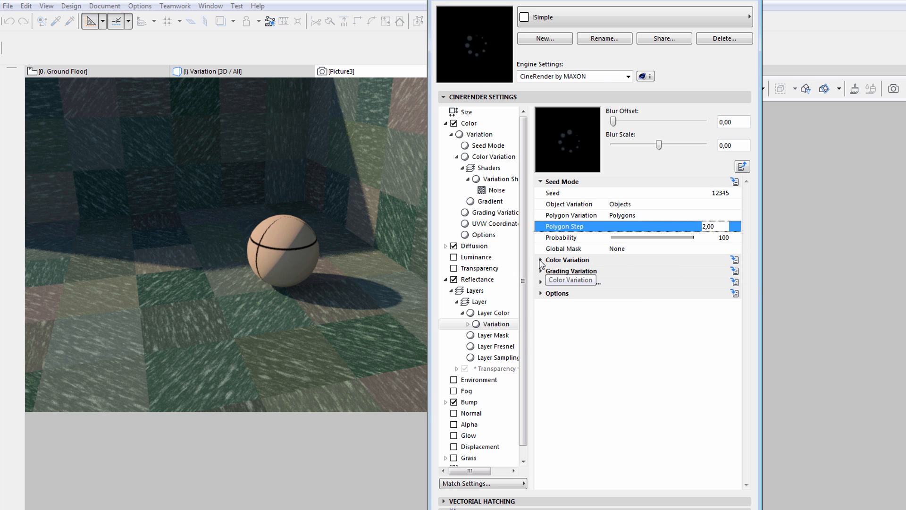
Set Random Color to 0 in the layer color shader's Color Variation
{"action": "left_click", "coordinate": [540, 260]}
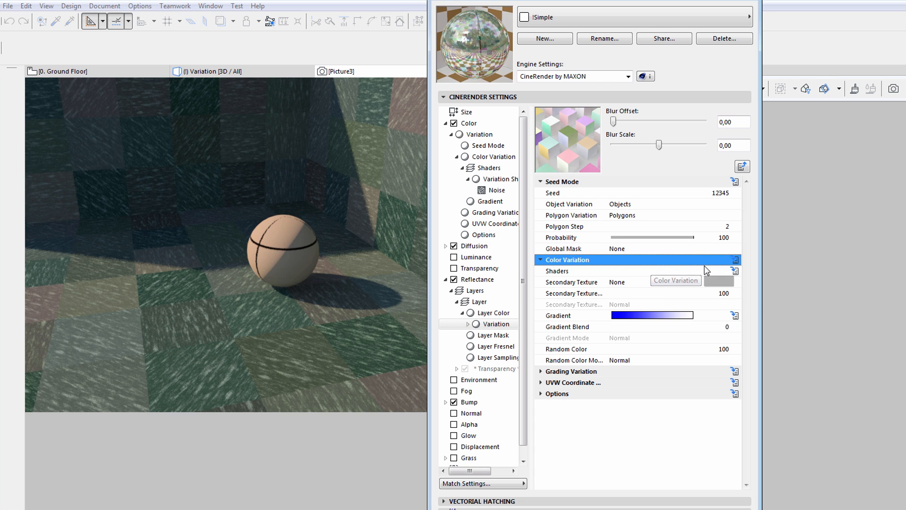
{"action": "left_click", "coordinate": [719, 350]}
{"action": "type", "text": "0"}
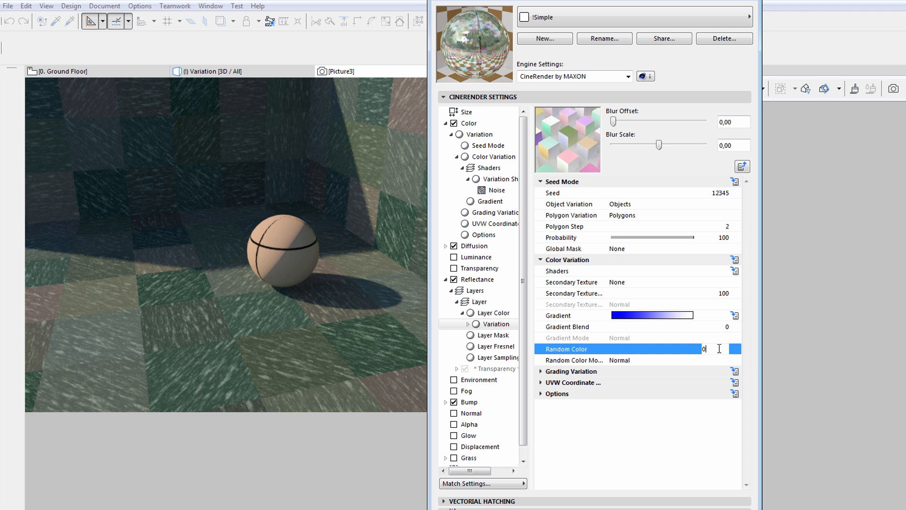
{"action": "key", "text": "Return"}
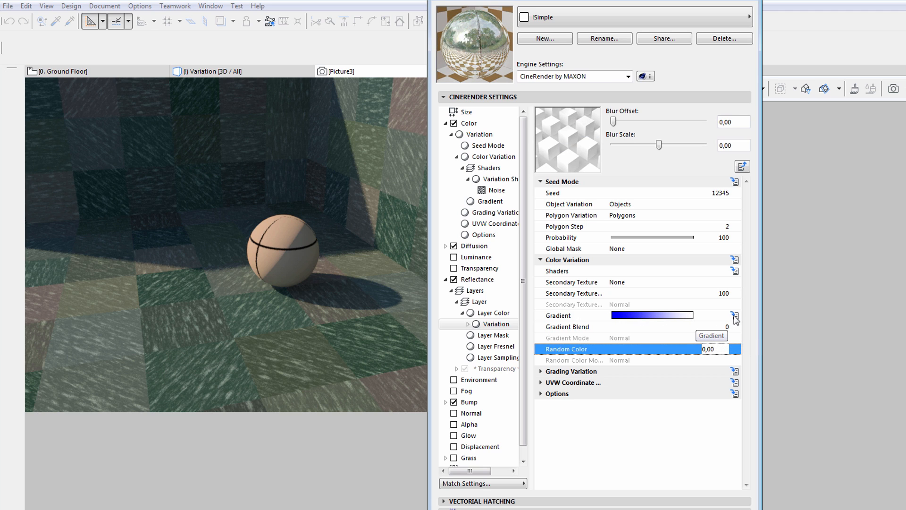
Recolor the shader's Color Variation gradient with a black knot at 0 and a grey knot (RGB 150, 150, 150) at 100
{"action": "left_click", "coordinate": [735, 316]}
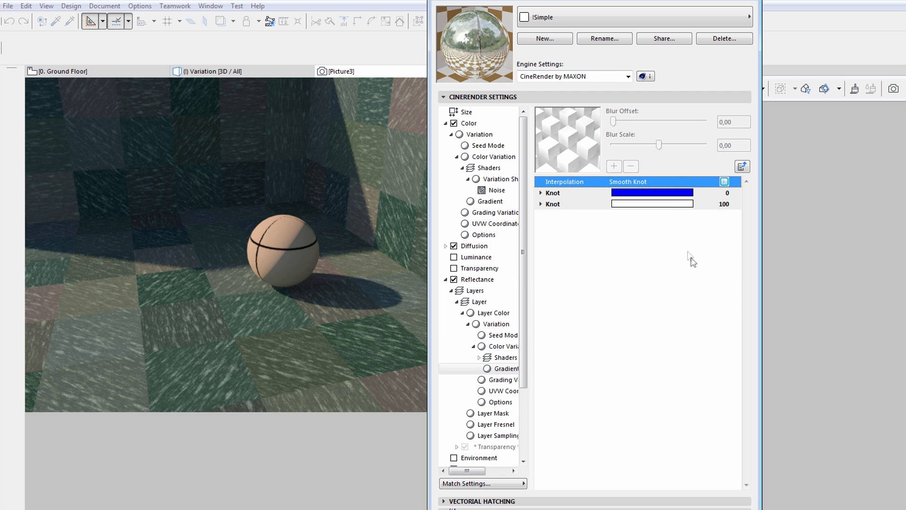
{"action": "double_click", "coordinate": [668, 193]}
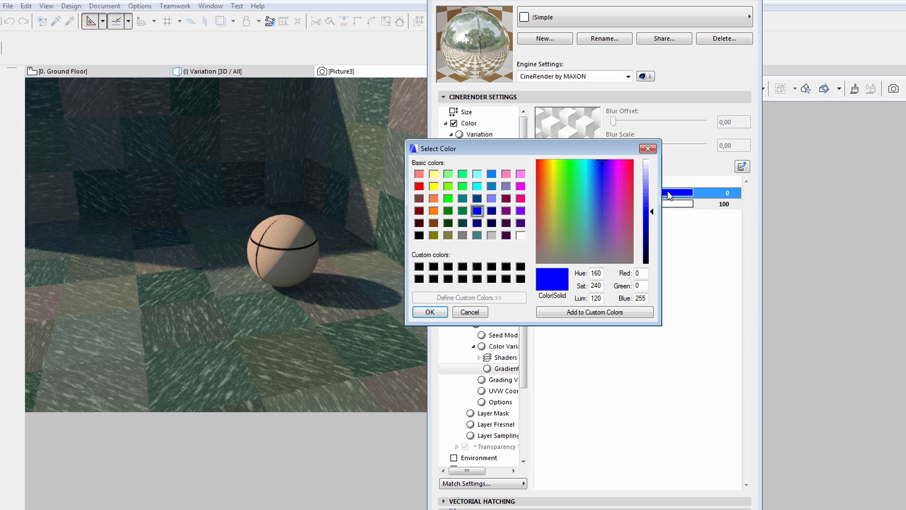
{"action": "left_click_drag", "start_coordinate": [647, 225], "coordinate": [648, 270]}
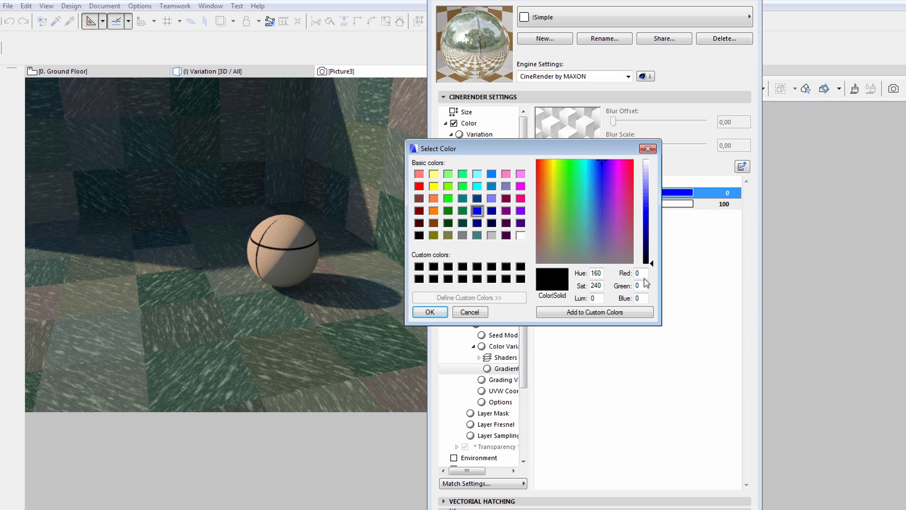
{"action": "left_click", "coordinate": [430, 311]}
{"action": "double_click", "coordinate": [646, 203]}
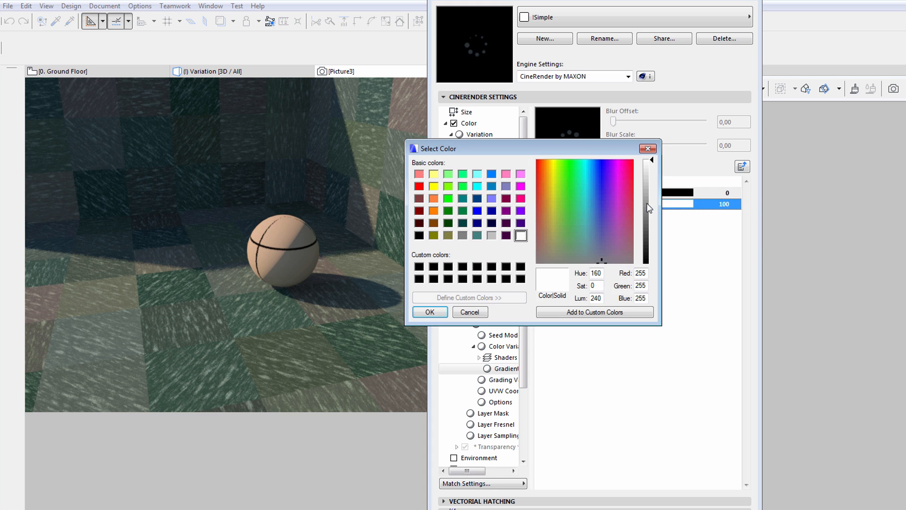
{"action": "mouse_move", "coordinate": [646, 203]}
{"action": "left_mouse_down"}
{"action": "mouse_move", "coordinate": [649, 215]}
{"action": "mouse_move", "coordinate": [649, 207]}
{"action": "left_mouse_up"}
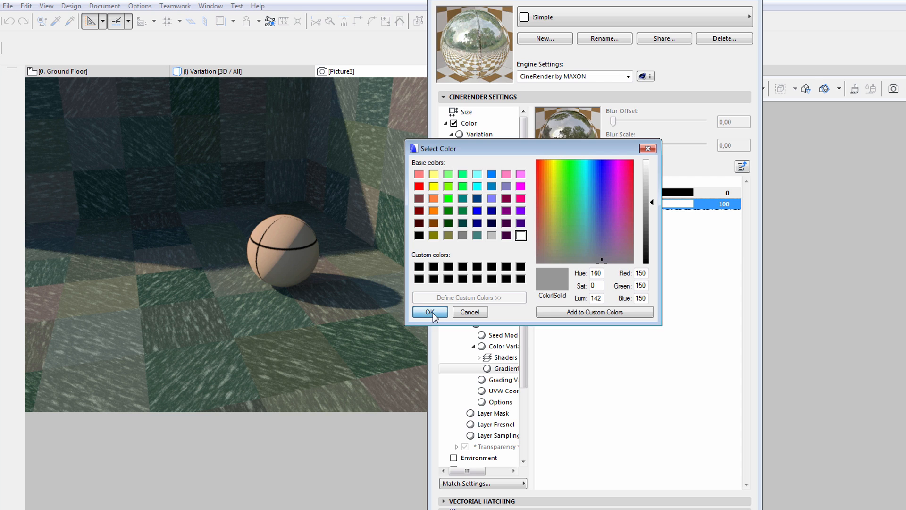
{"action": "left_click", "coordinate": [429, 312]}
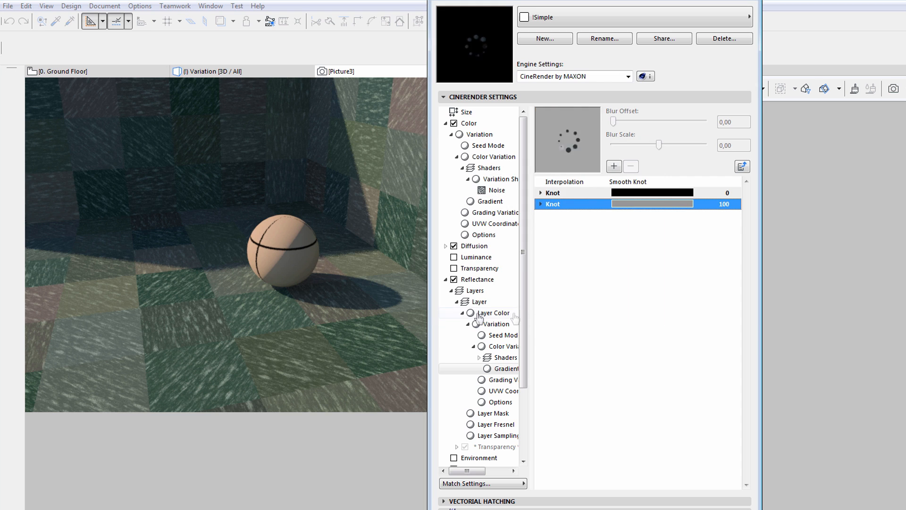
{"action": "left_click", "coordinate": [742, 167]}
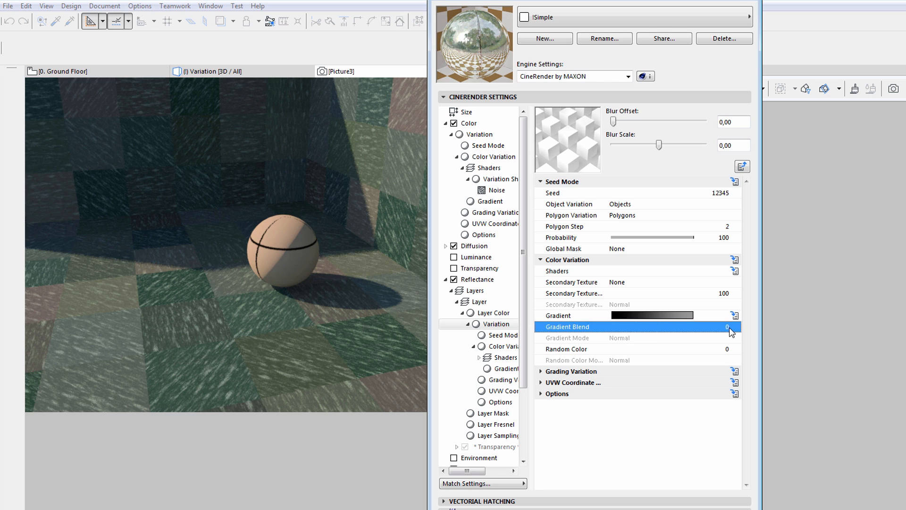
Set the layer color shader's Gradient Blend to 100
{"action": "left_click", "coordinate": [707, 326]}
{"action": "type", "text": "10"}
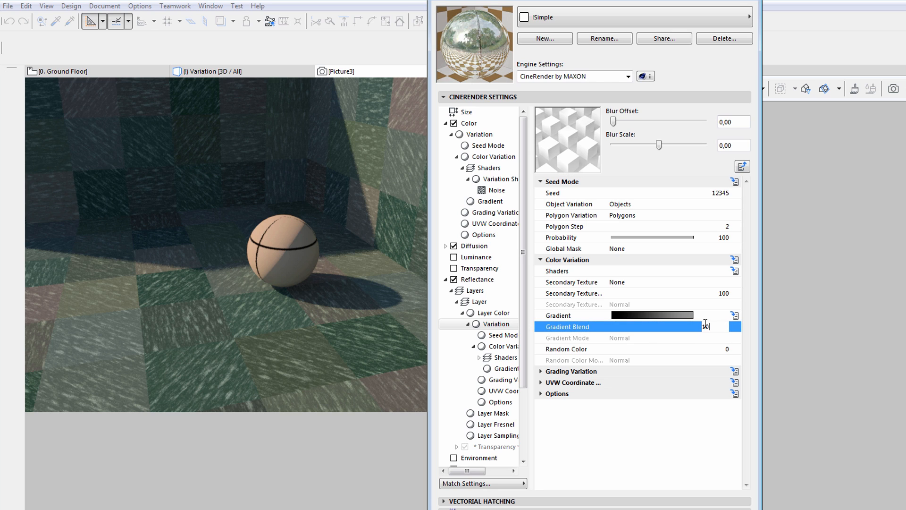
{"action": "type", "text": "0"}
{"action": "key", "text": "Return"}
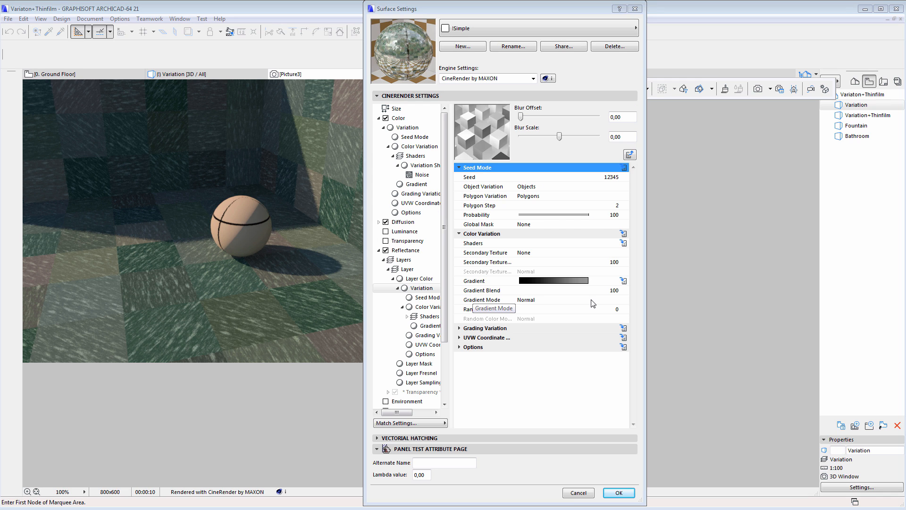
Set the layer color shader's Gradient Mode to Replace, accept the surface settings, and render the 3D view
{"action": "left_click", "coordinate": [710, 337]}
{"action": "left_click", "coordinate": [614, 300]}
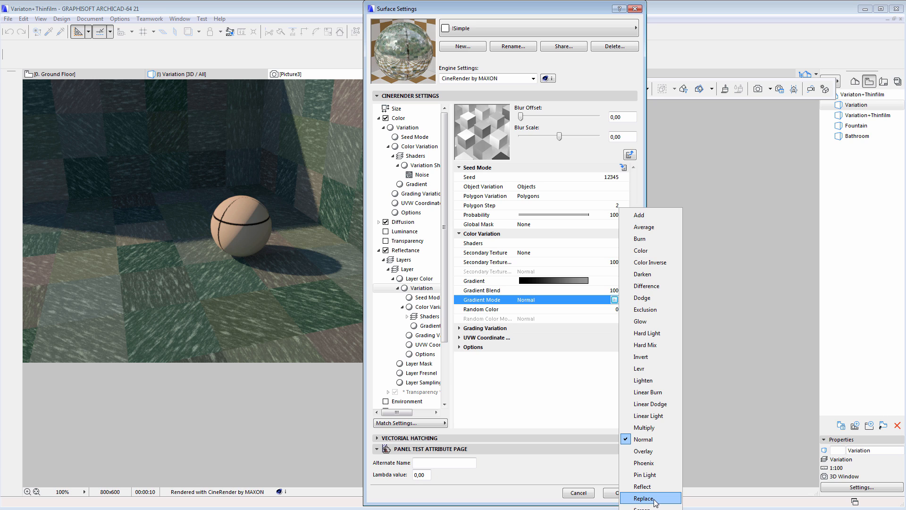
{"action": "left_click", "coordinate": [655, 500]}
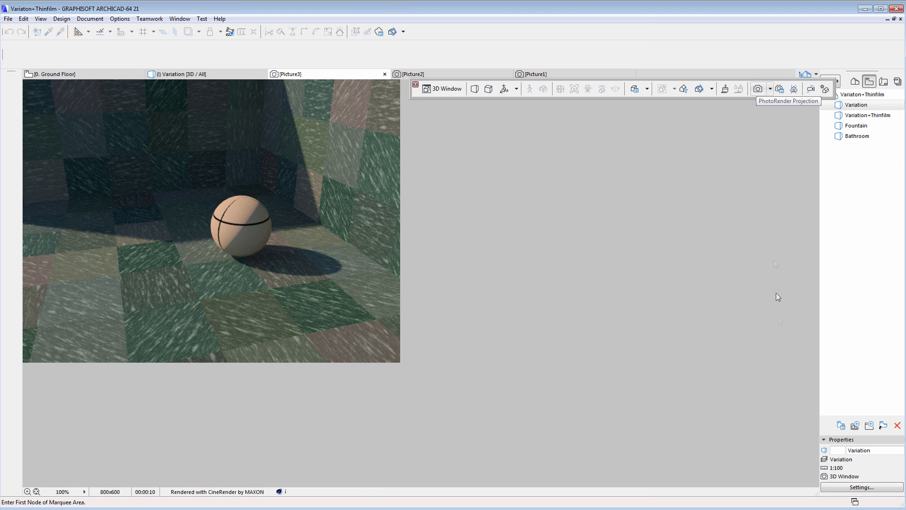
{"action": "left_click", "coordinate": [740, 94]}
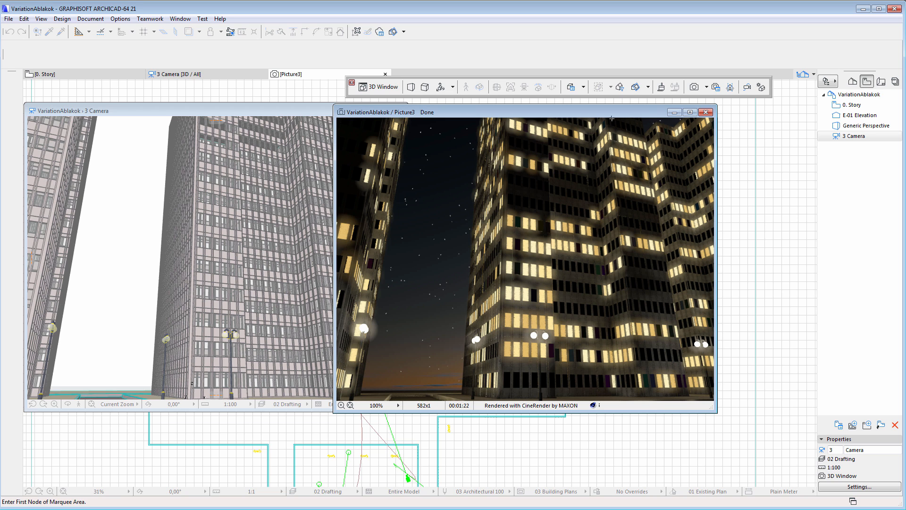
In the VariationAblakok project, open the Glass - Clear Fast surface and examine the Seed Mode of its Luminance channel's Variation shader
{"action": "left_click", "coordinate": [661, 88]}
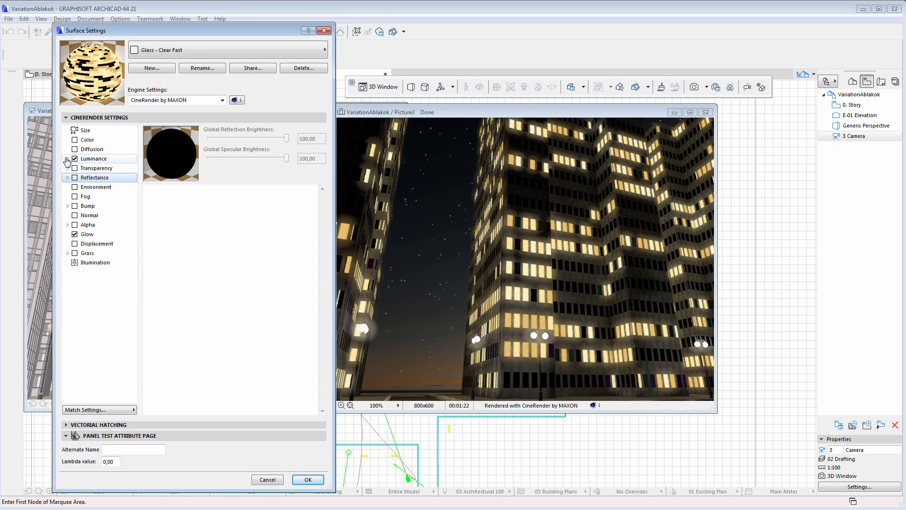
{"action": "left_click", "coordinate": [95, 160]}
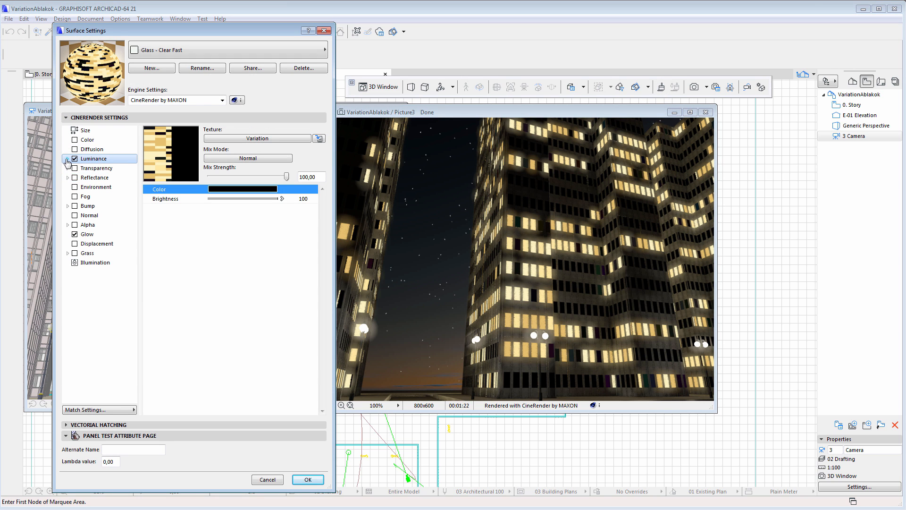
{"action": "left_click", "coordinate": [67, 159]}
{"action": "left_click", "coordinate": [72, 185]}
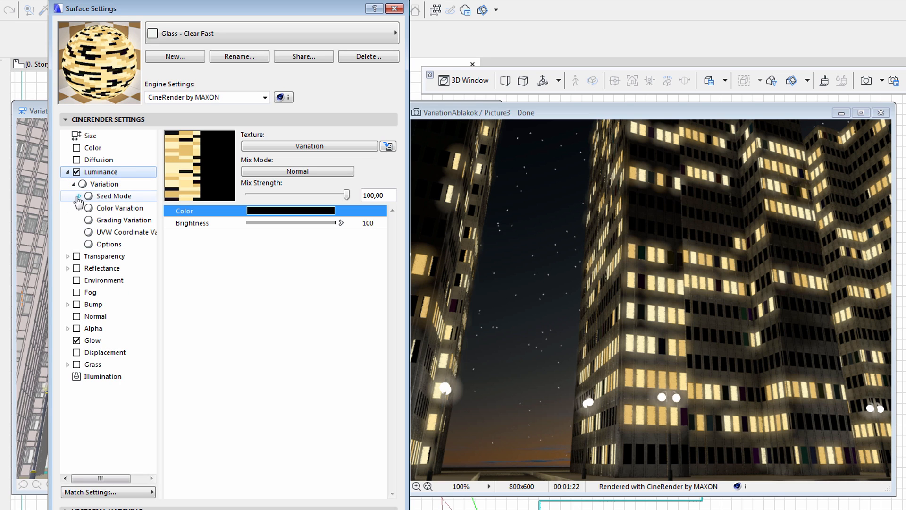
{"action": "left_click", "coordinate": [80, 196]}
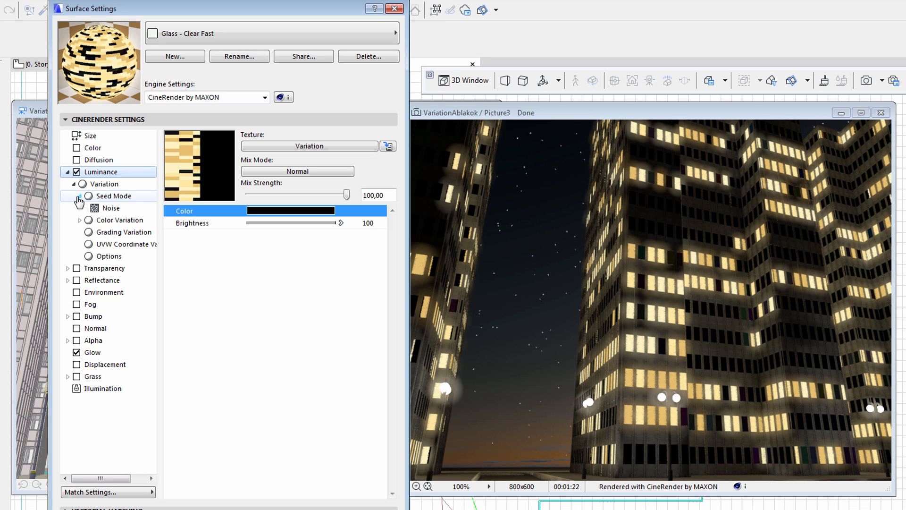
{"action": "left_click", "coordinate": [108, 184]}
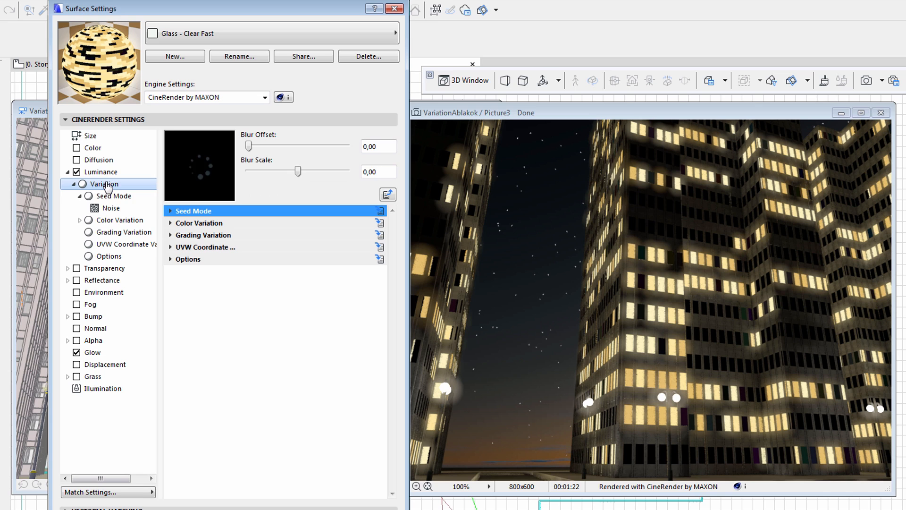
{"action": "left_click", "coordinate": [169, 211]}
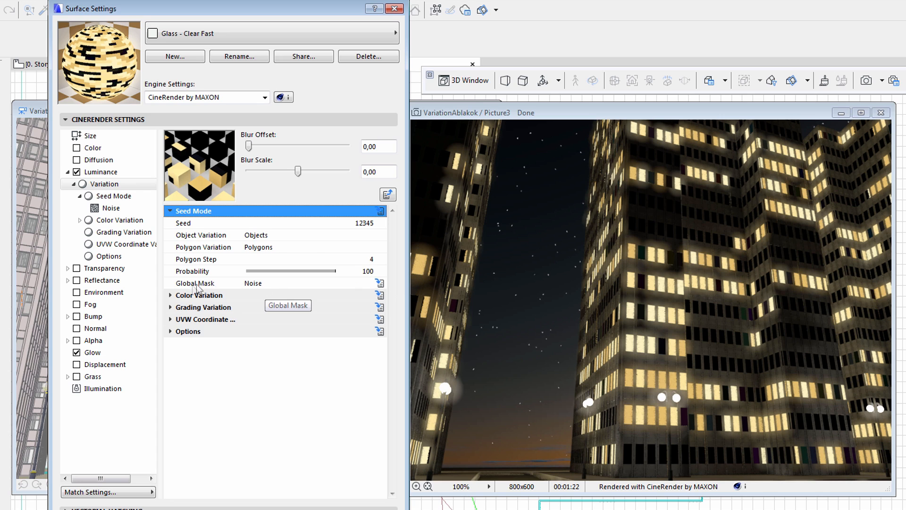
Examine the Noise settings of the shader's Global Mask, and display the Luminance Variation shader's Color Variation settings
{"action": "left_click", "coordinate": [381, 283]}
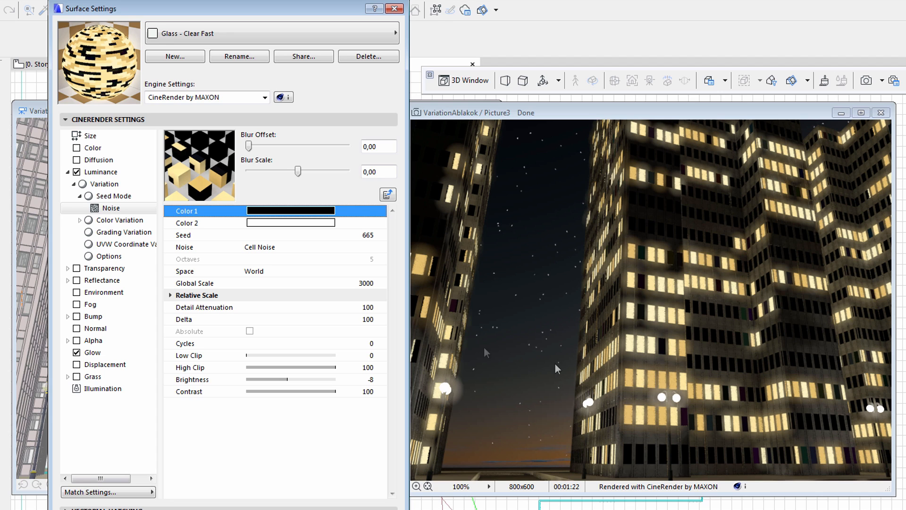
{"action": "left_click", "coordinate": [389, 196]}
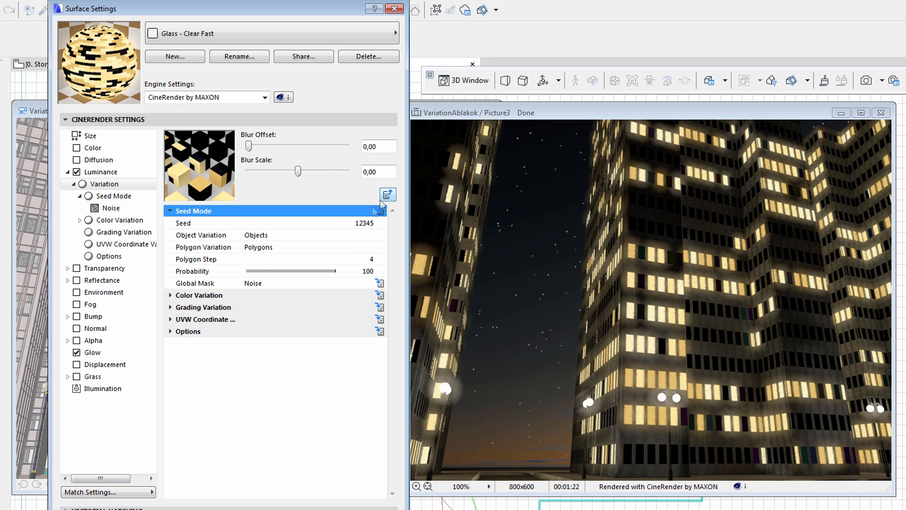
{"action": "left_click", "coordinate": [170, 295]}
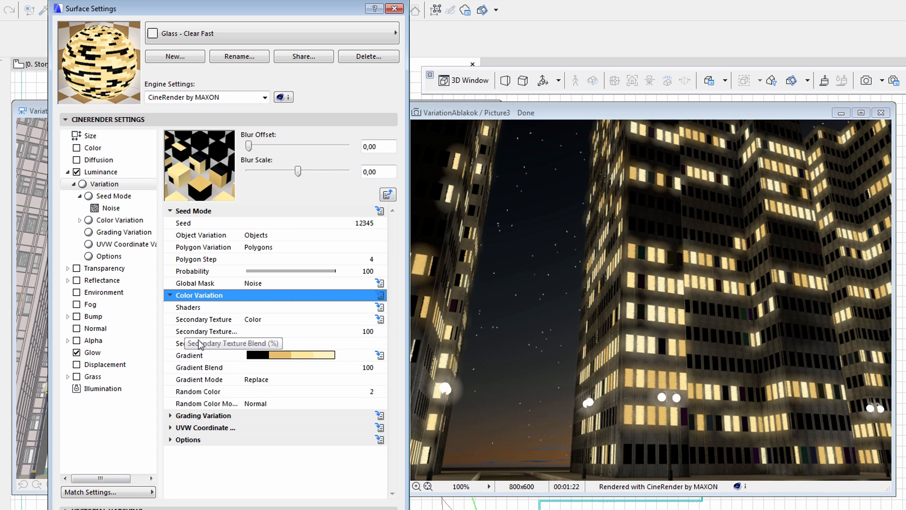